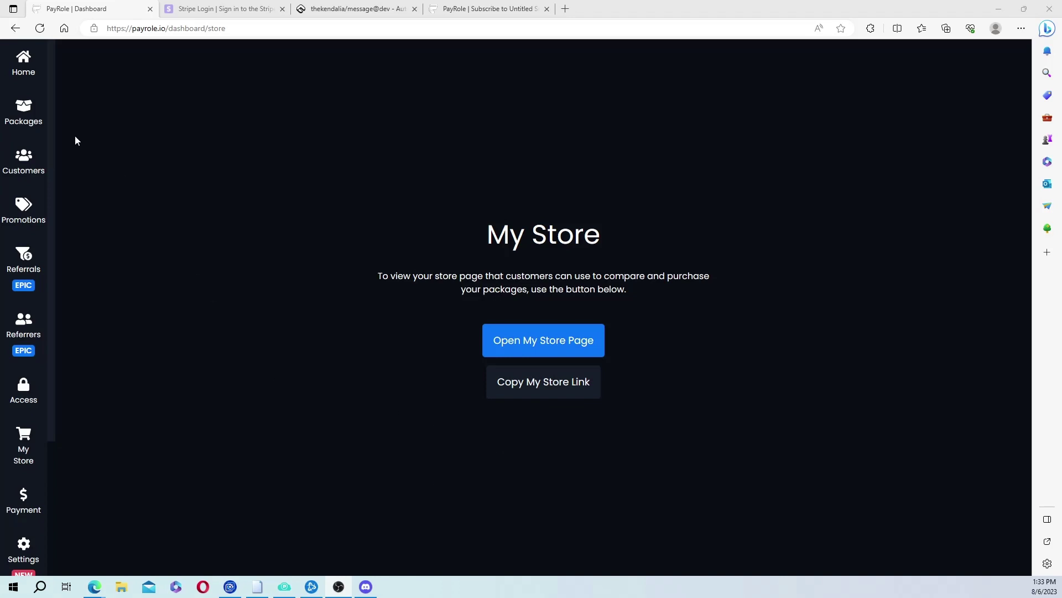
Open the PayRole dashboard home and scroll through its zero-revenue overview stats.
click(24, 68)
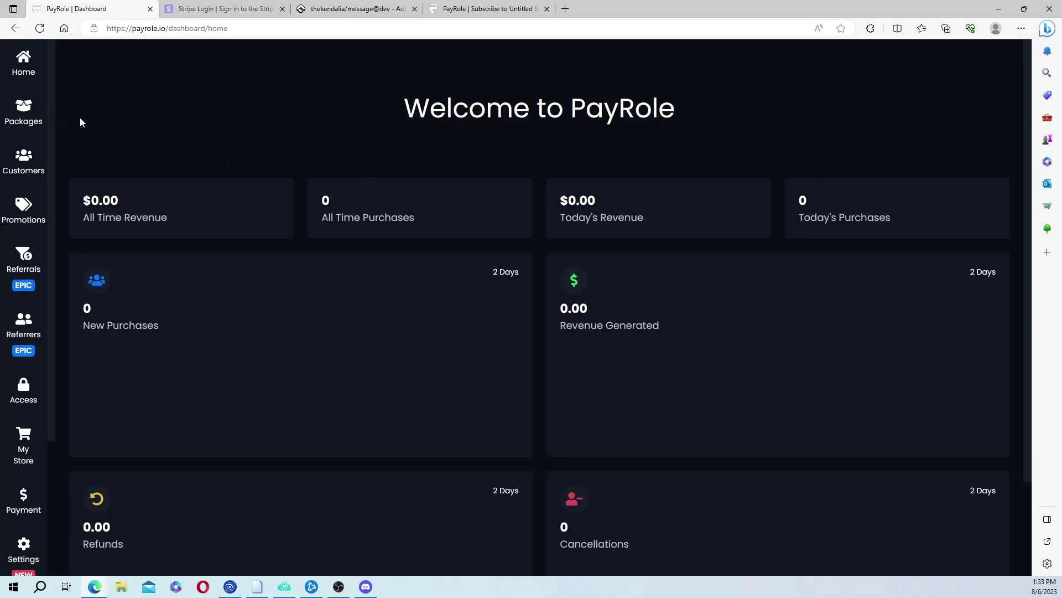
scroll(471, 439, down, 2)
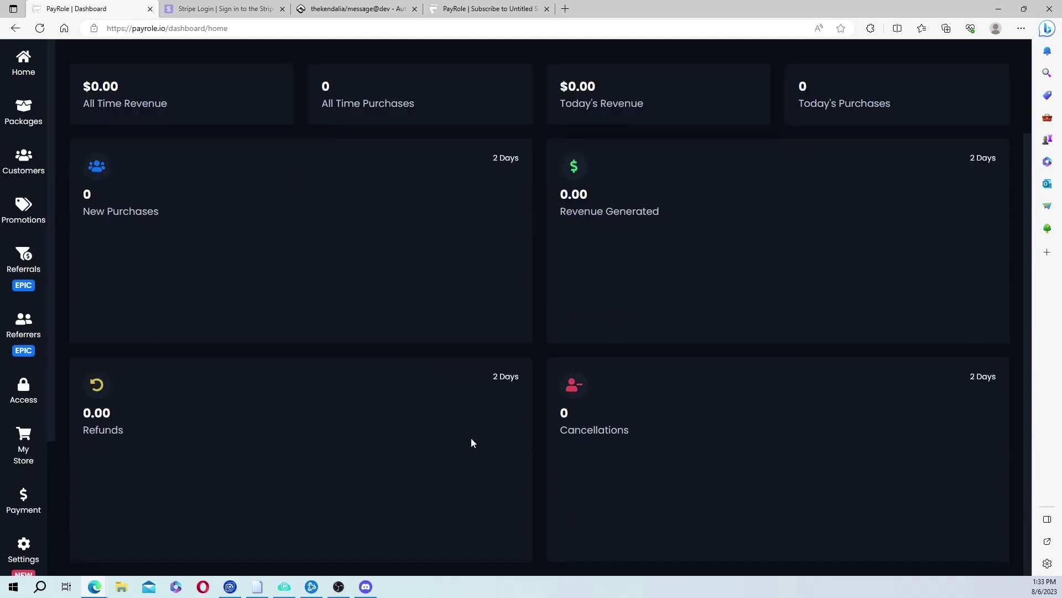
scroll(430, 409, up, 2)
scroll(38, 232, down, 3)
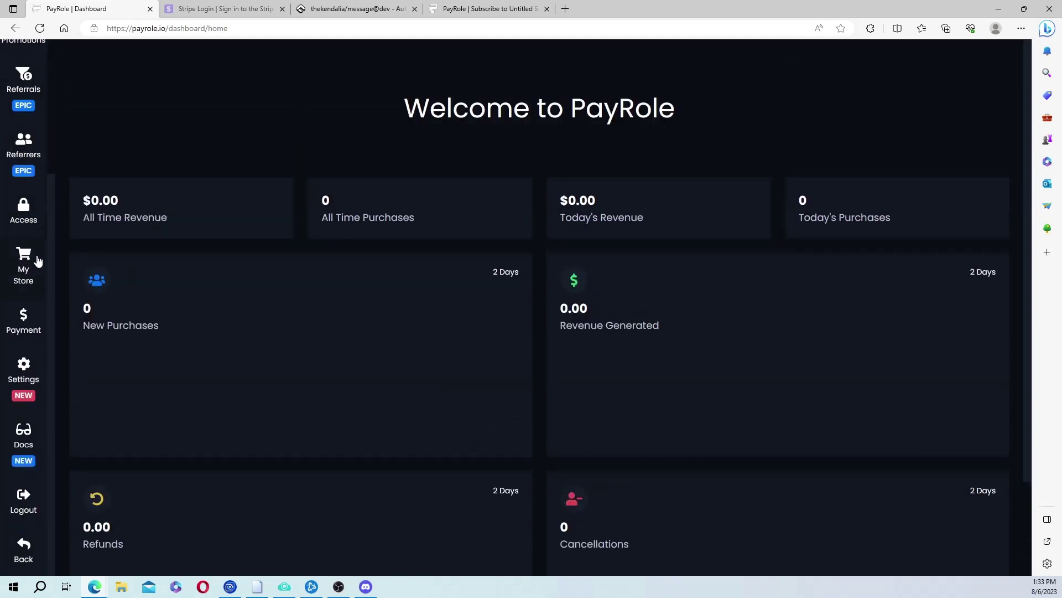
scroll(34, 293, down, 2)
scroll(34, 297, up, 3)
scroll(201, 294, up, 2)
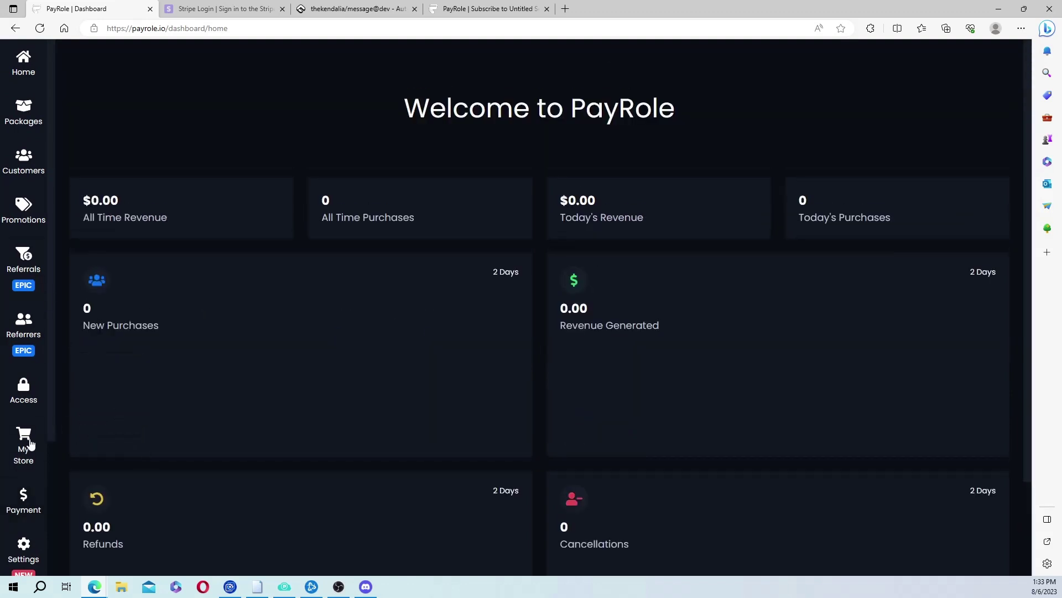
Visit the Payment page, then open Packages to show the tEST package priced at 5.
click(25, 508)
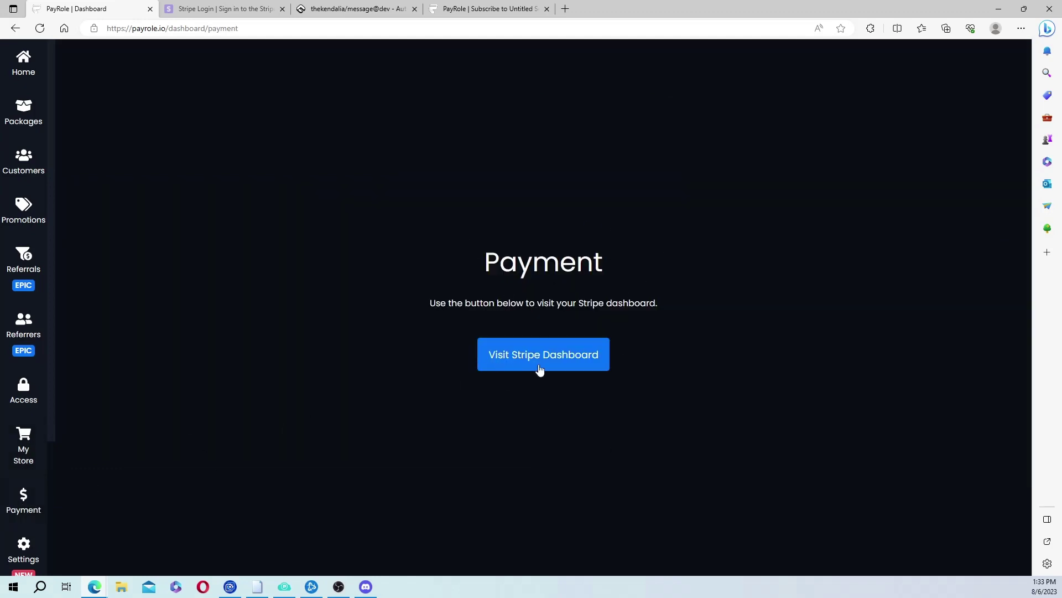
click(31, 124)
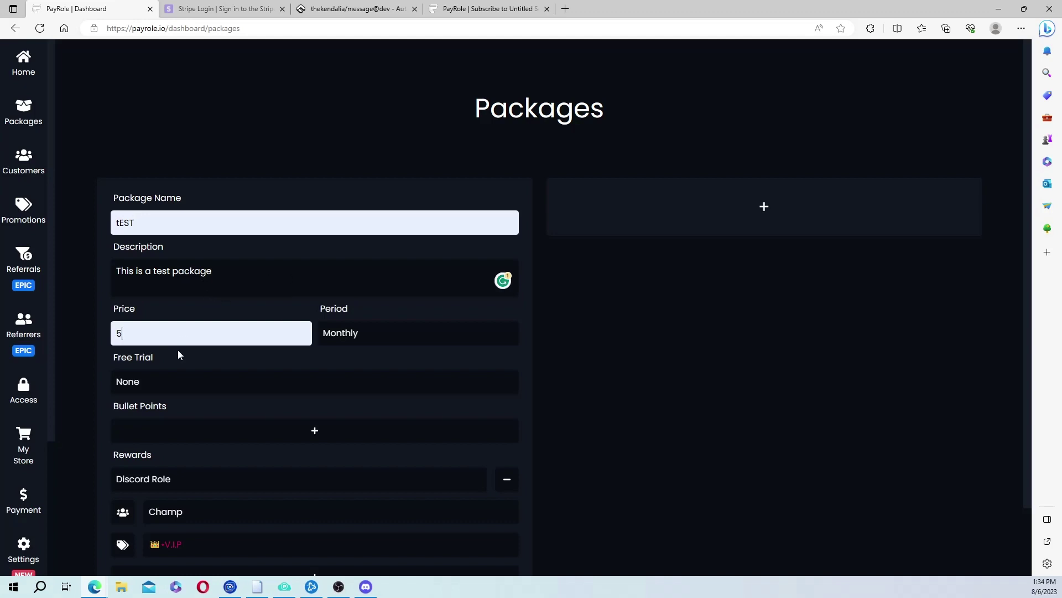
Set the tEST package period to Lifetime and add, then remove, a bullet point.
click(384, 338)
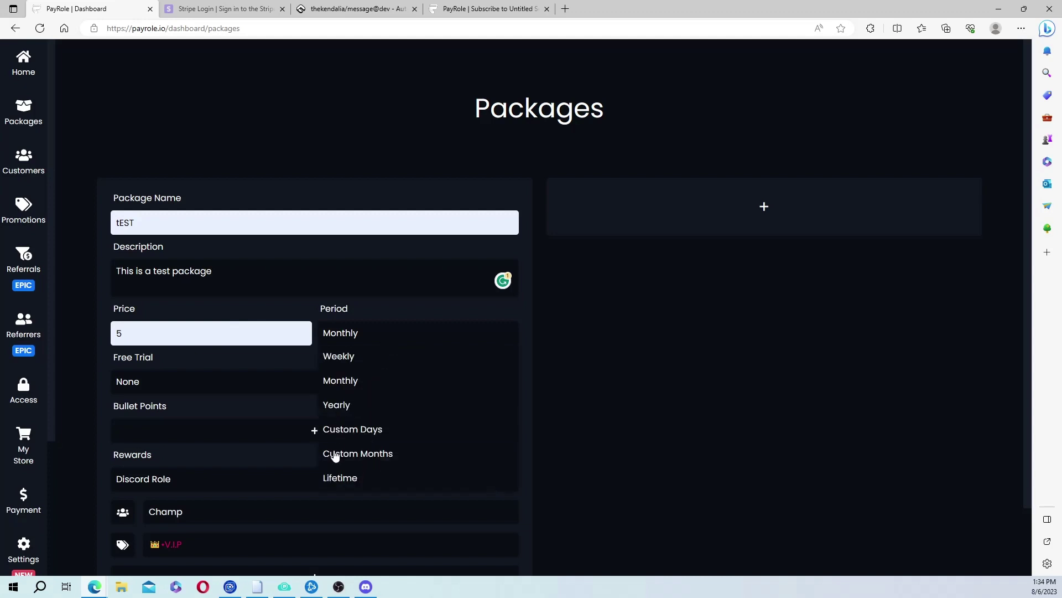
click(364, 482)
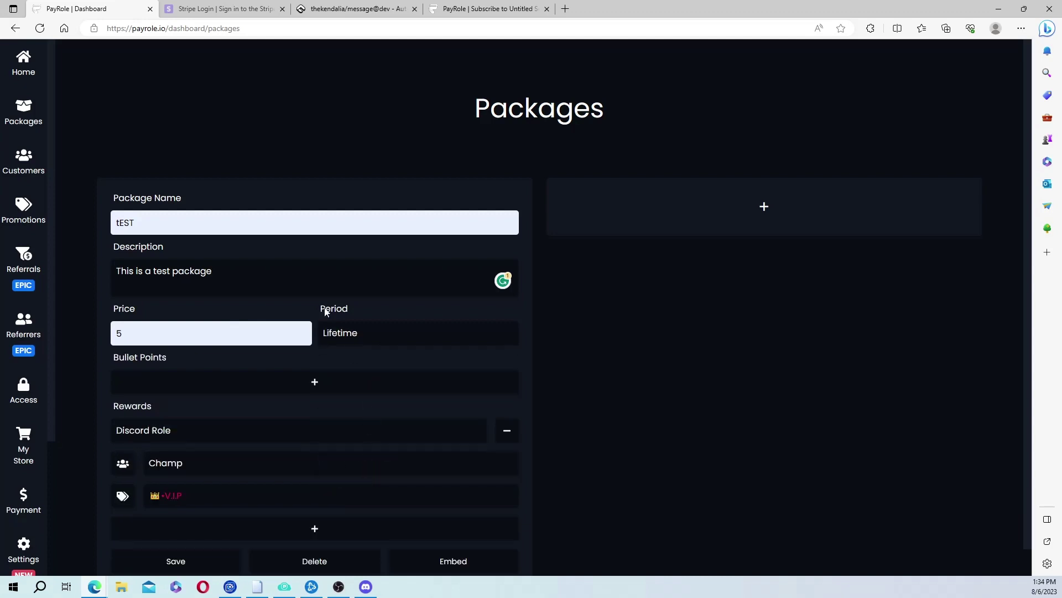
click(305, 388)
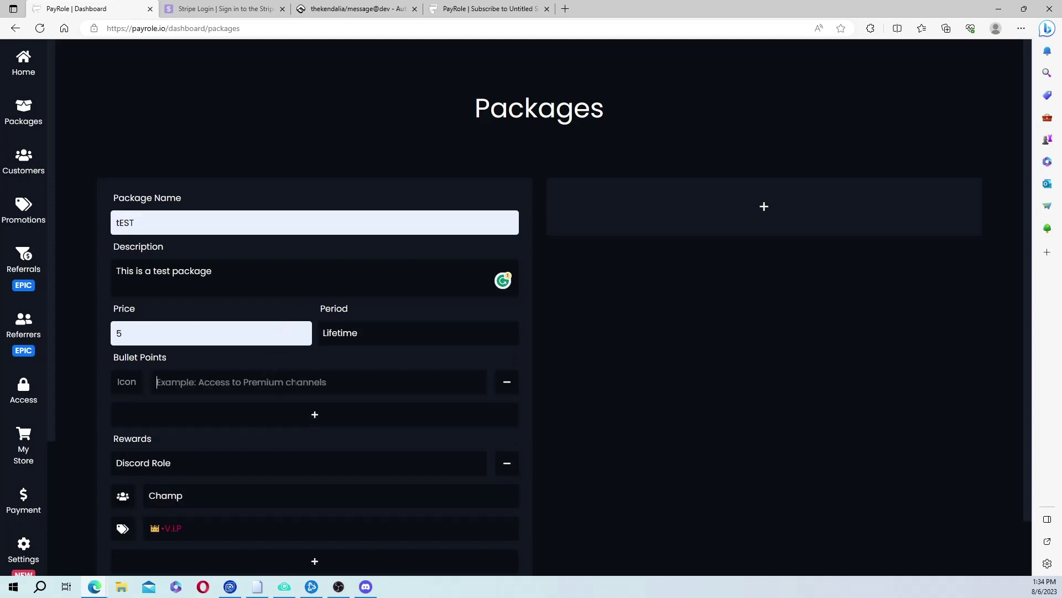
click(508, 382)
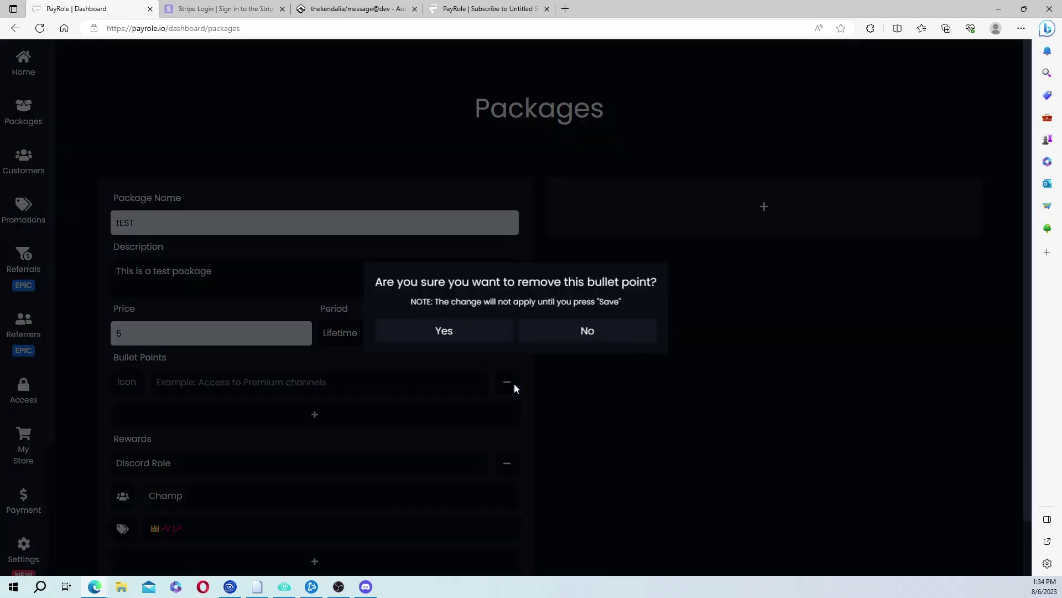
click(458, 334)
scroll(334, 394, down, 1)
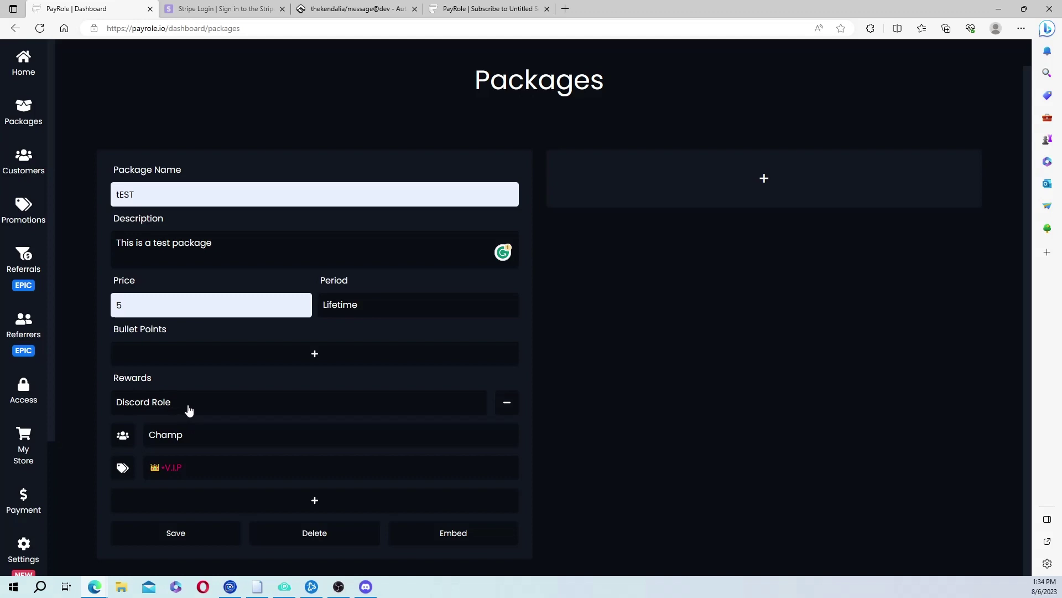
Keep the Discord Role reward with server Champ and role V.I.P, and save the package.
click(215, 410)
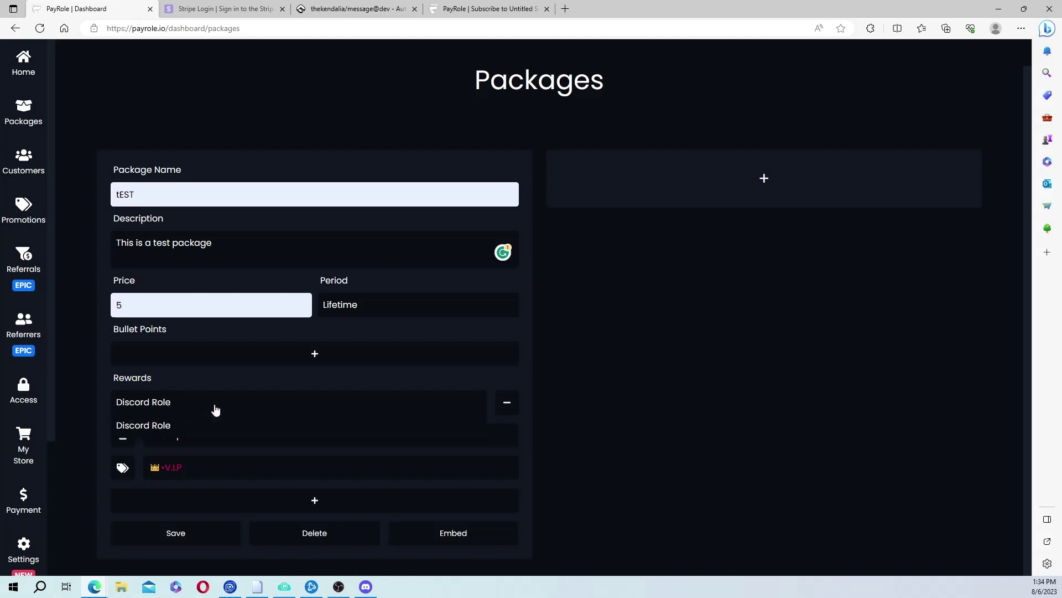
click(189, 429)
click(183, 467)
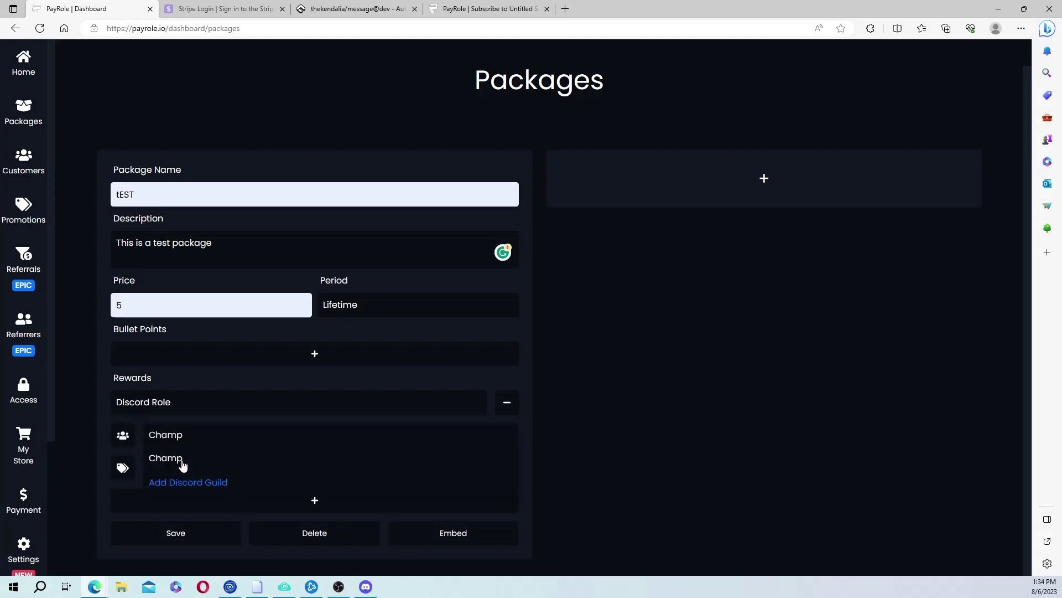
click(183, 460)
click(202, 472)
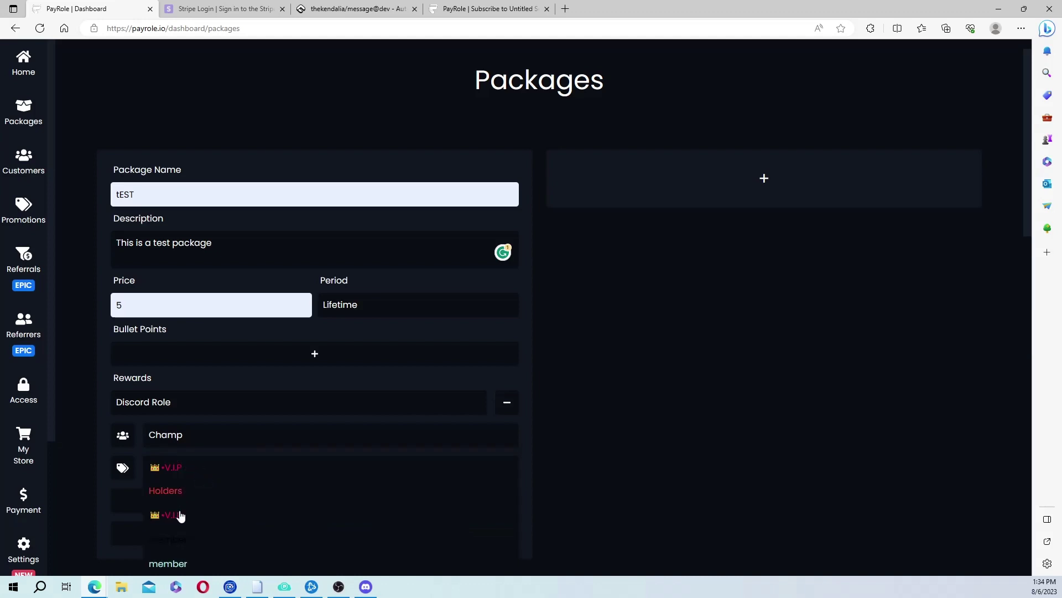
click(180, 516)
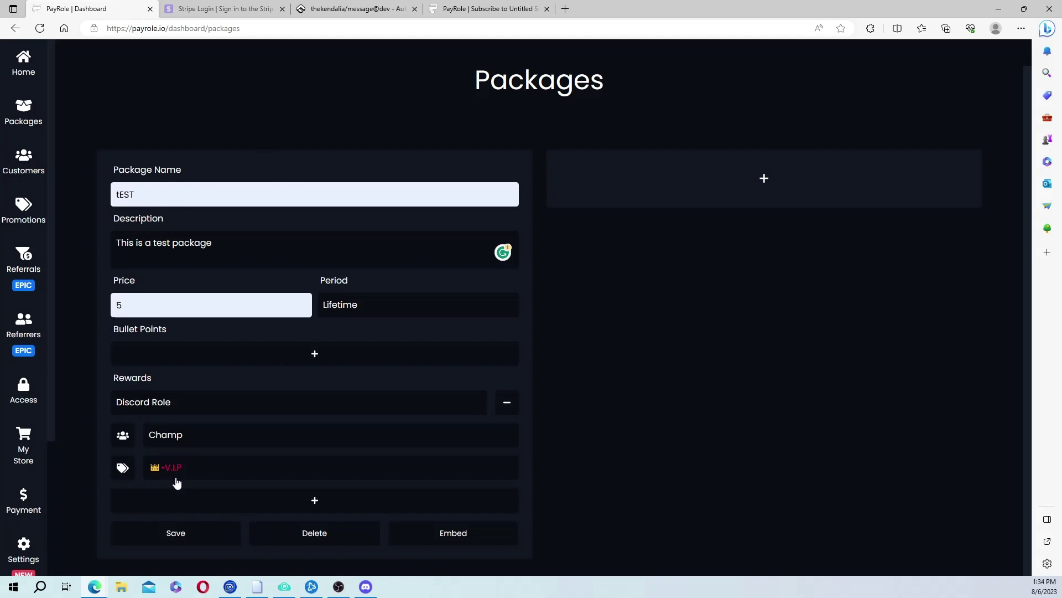
click(169, 539)
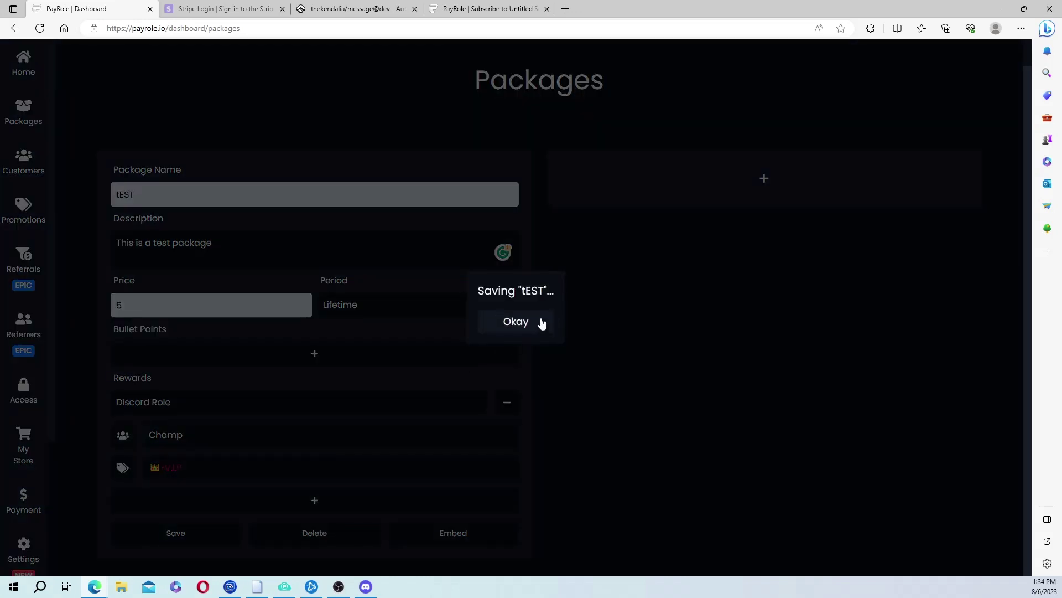
Dismiss the save notice, copy the PayRole store link, and bring Discord's #admin-commands to the front.
click(536, 325)
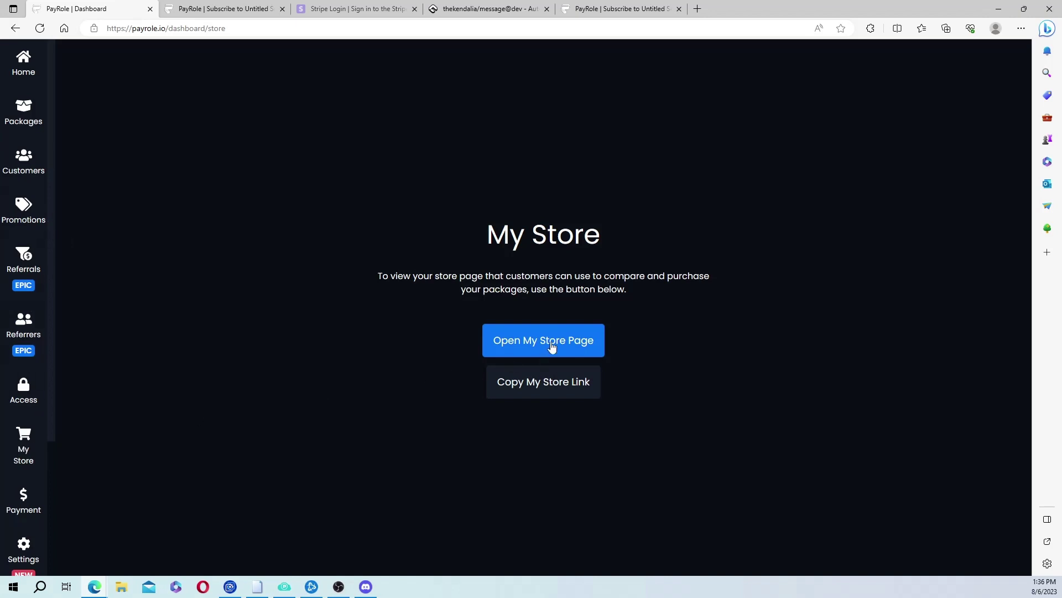
click(517, 386)
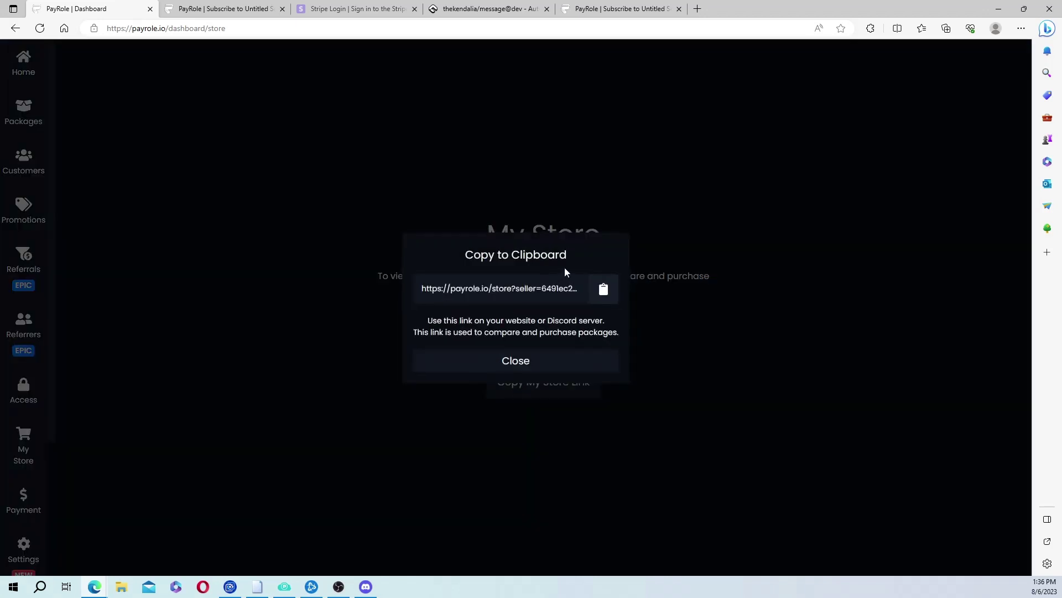
click(531, 363)
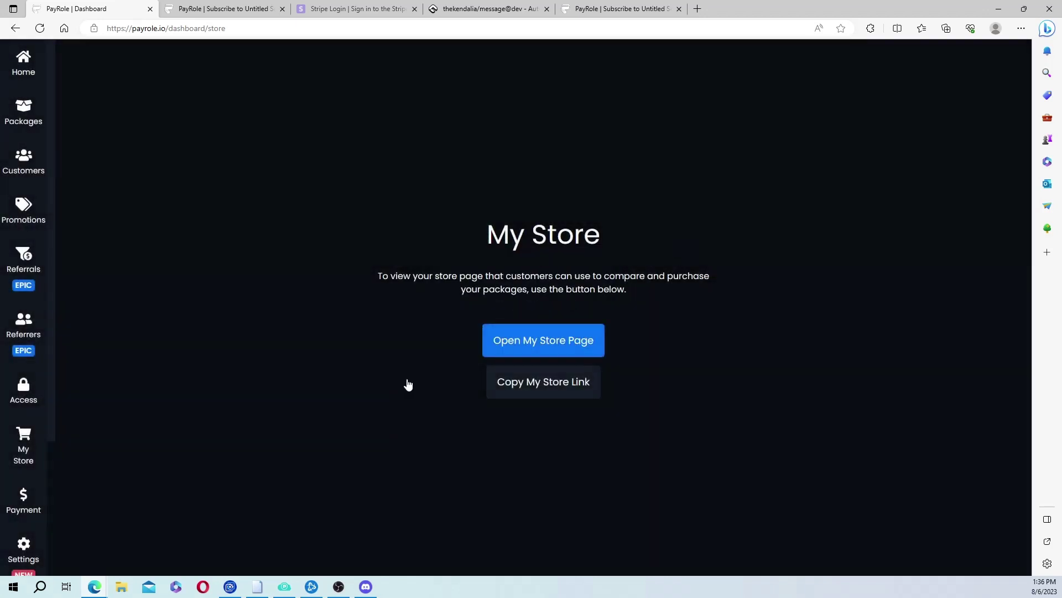
click(365, 587)
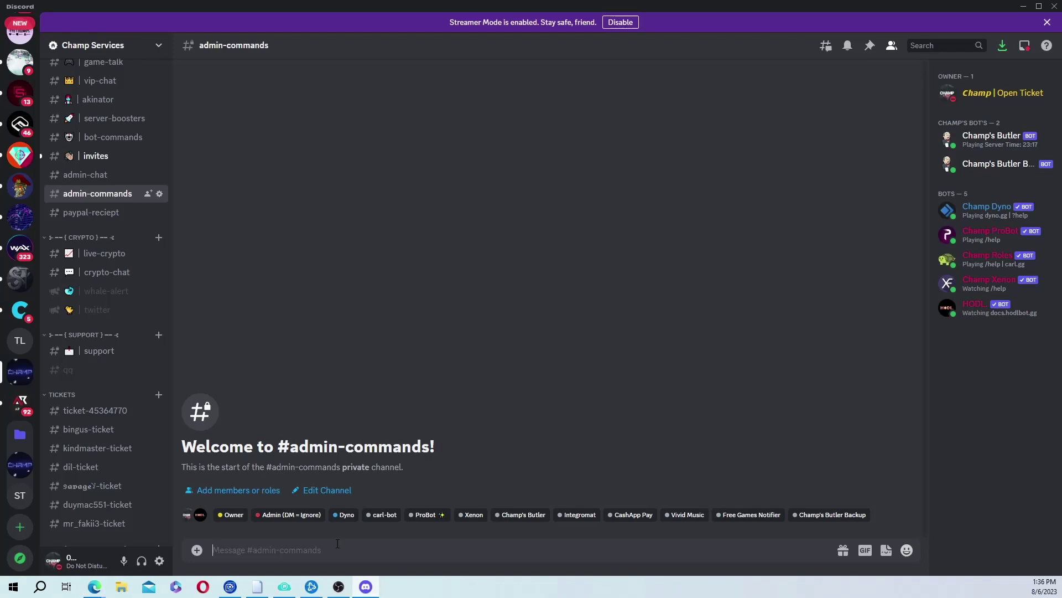
Paste the PayRole store link into the #admin-commands message box and send it.
right_click(338, 543)
click(369, 528)
key(Return)
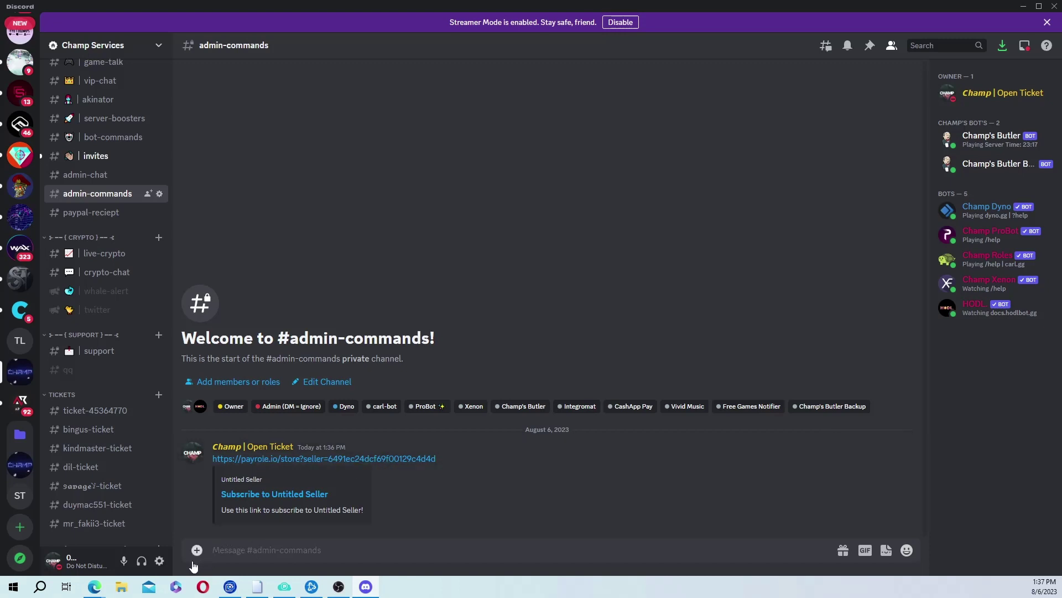
Go back to the browser and navigate from the Autocode editor to the projects dashboard.
mouse_move(99, 591)
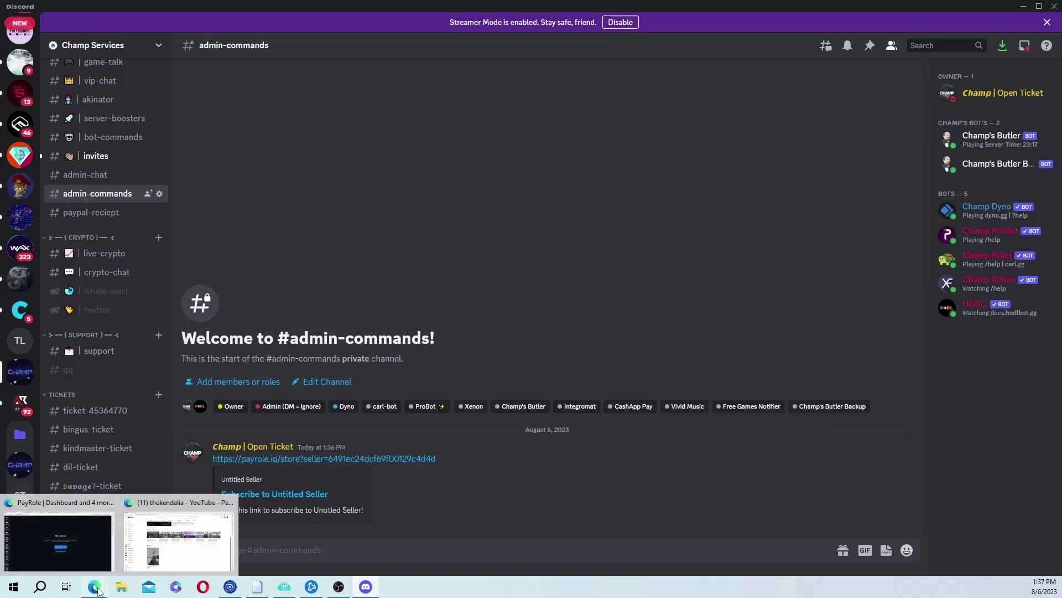
click(92, 549)
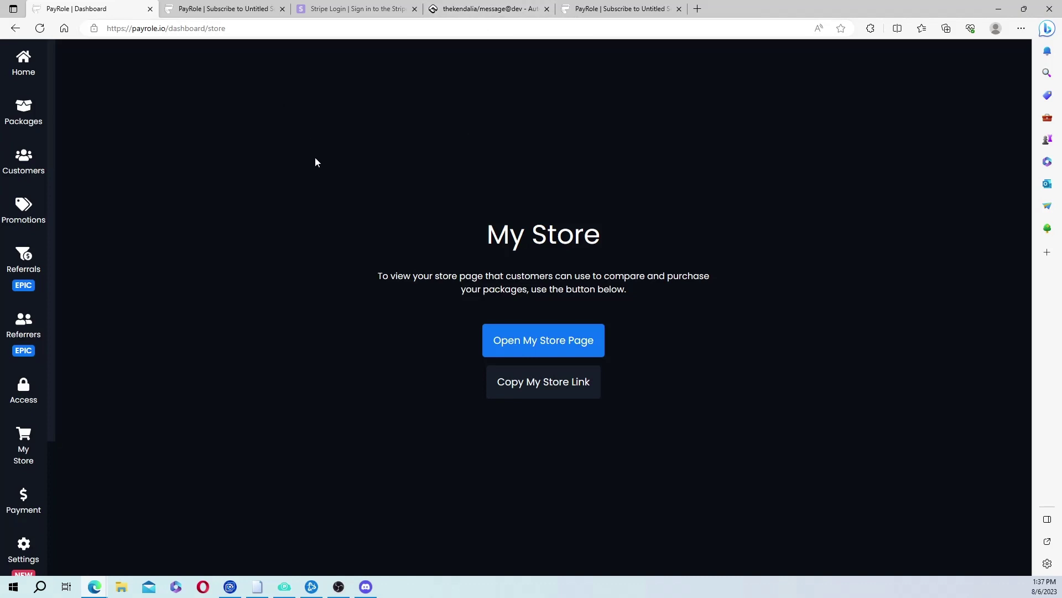
click(481, 9)
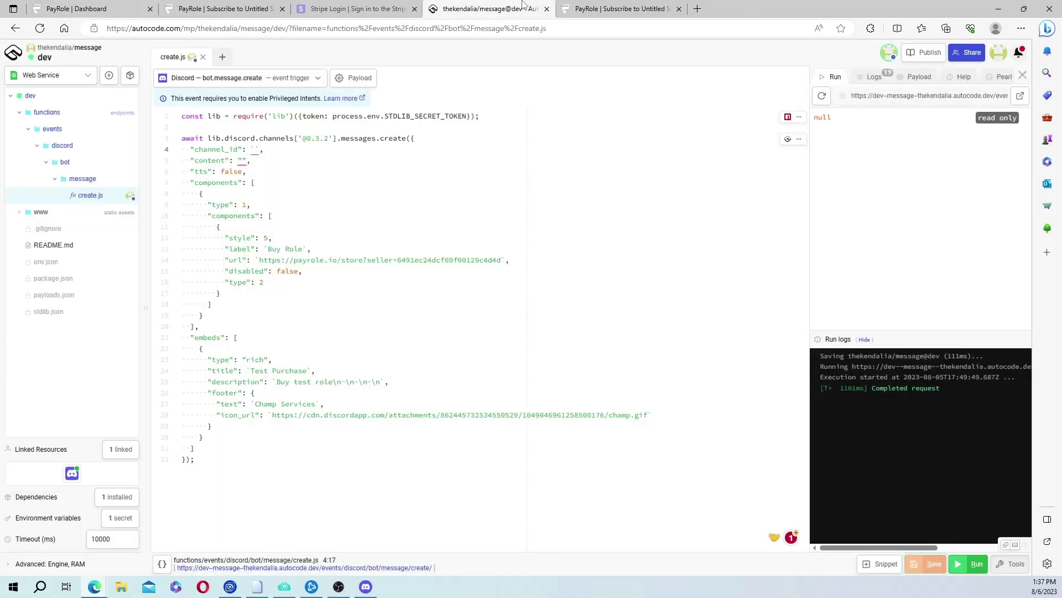
click(13, 52)
click(35, 97)
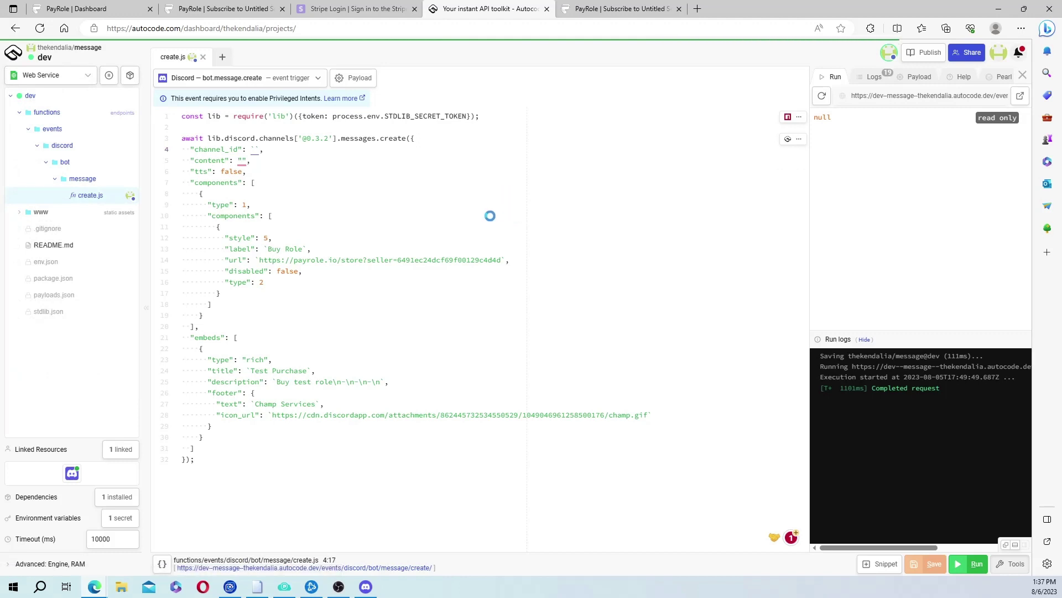
mouse_move(99, 586)
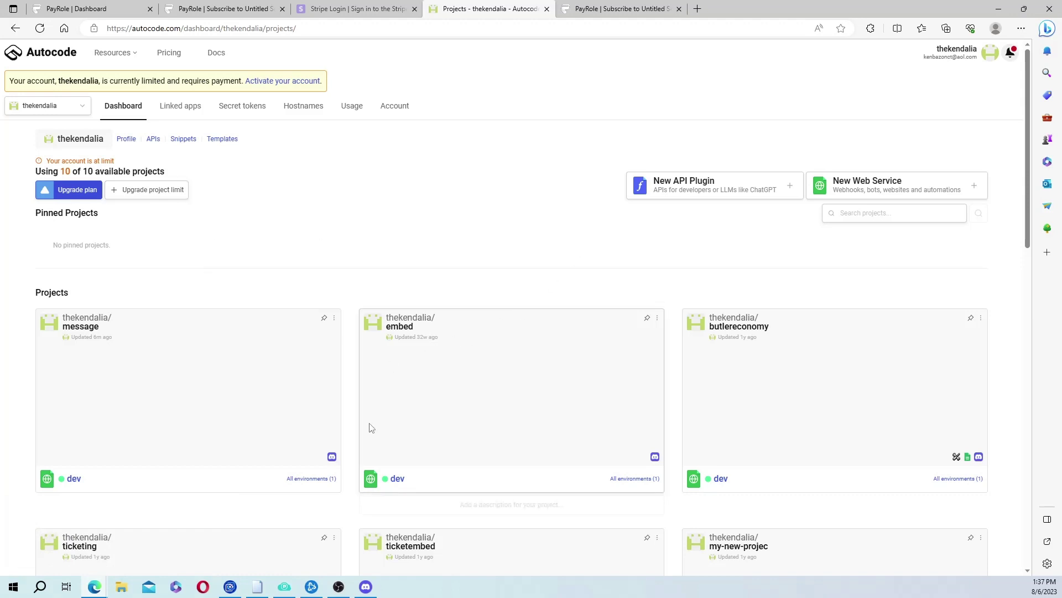
Tear down the message project's dev environment, confirming with the copied passphrase.
click(334, 319)
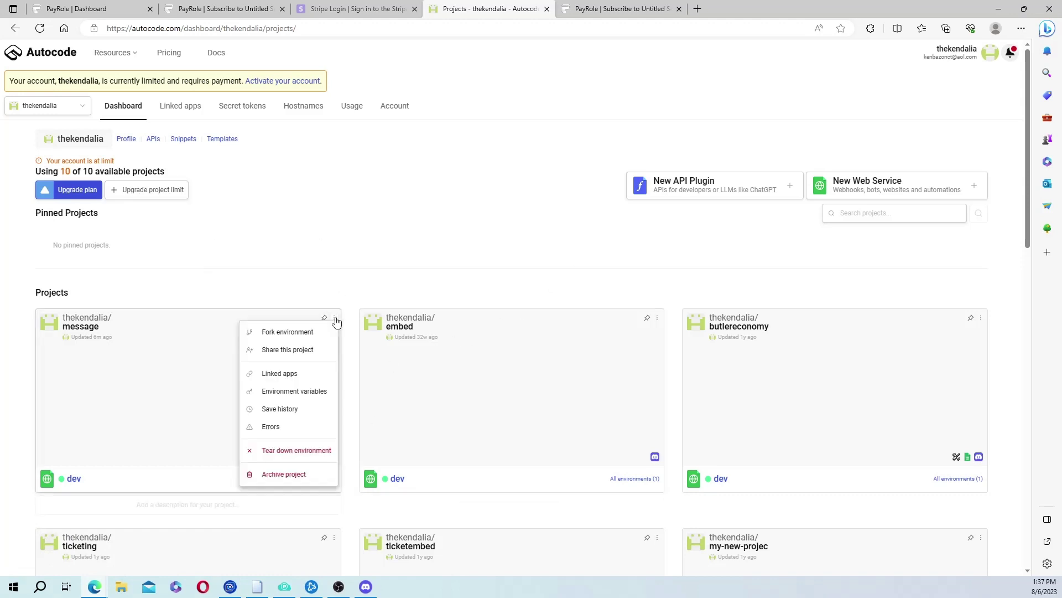
click(291, 450)
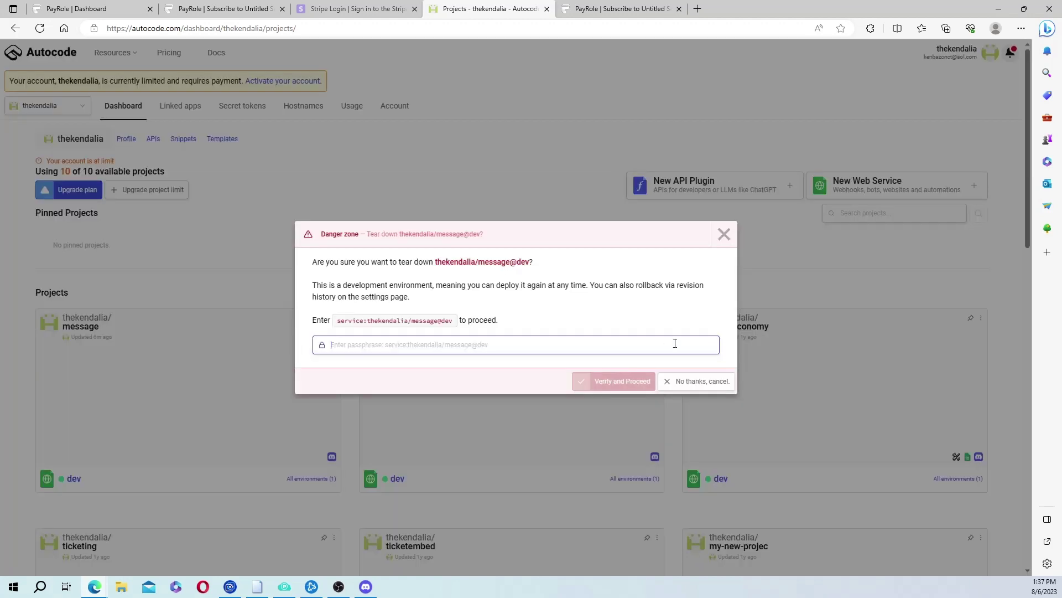
double_click(431, 322)
right_click(431, 323)
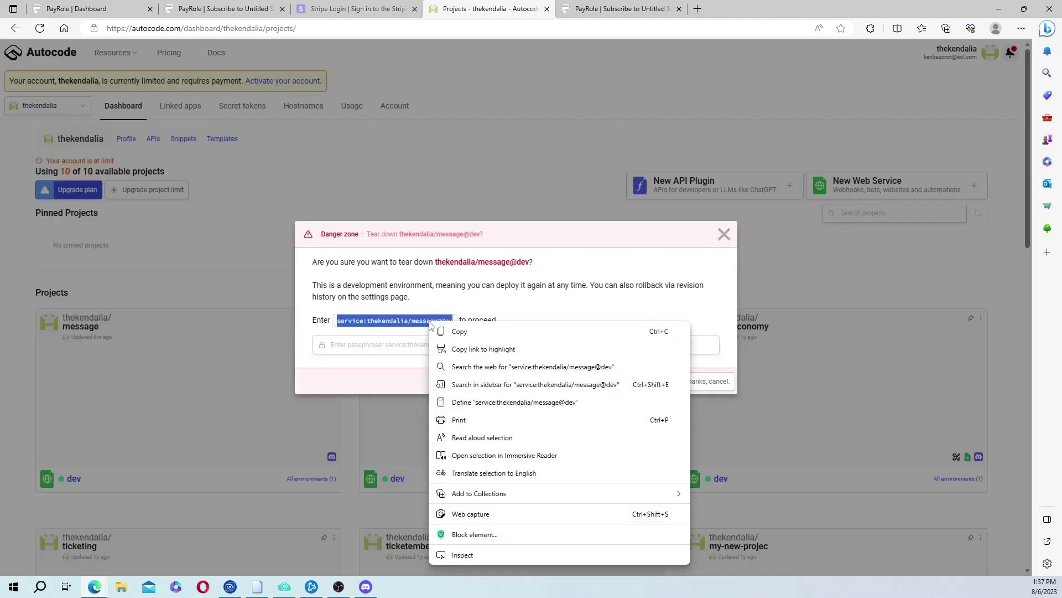
click(461, 331)
click(439, 346)
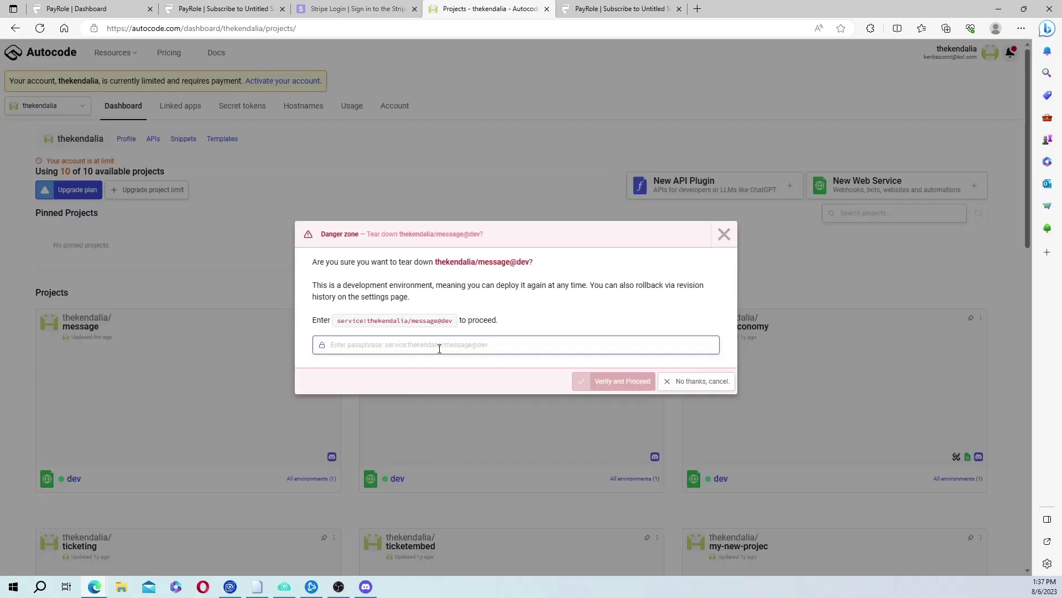
key(ctrl+v)
click(630, 382)
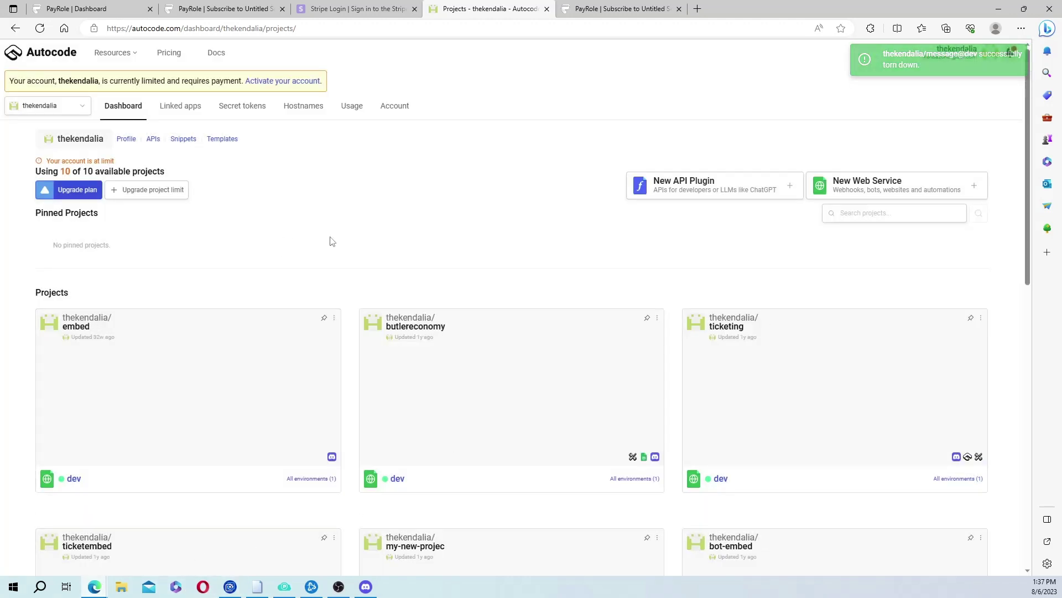
Refresh the dashboard and create a new web service project named 'message'.
click(40, 28)
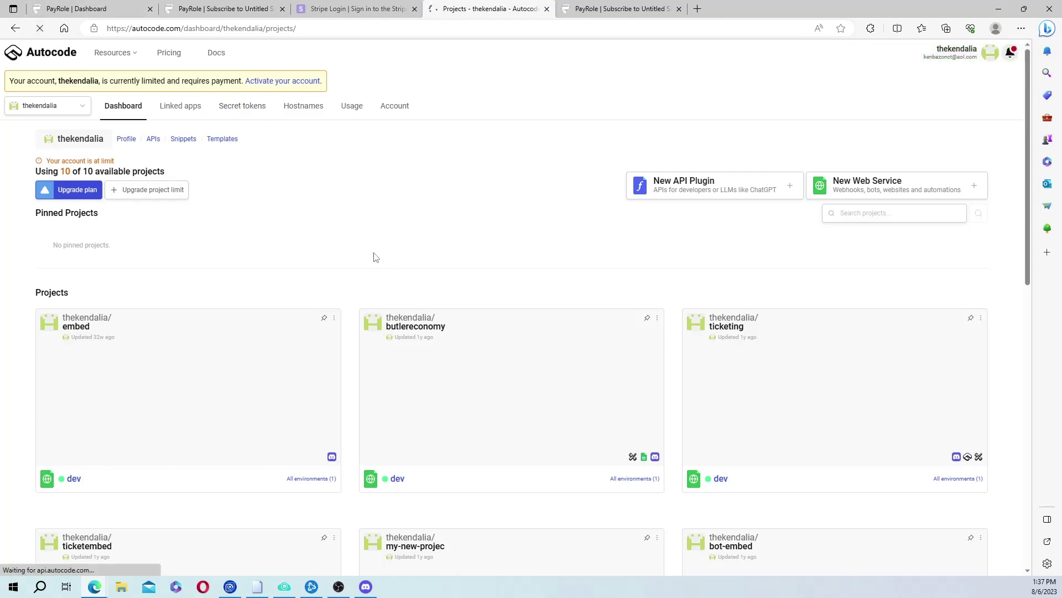
click(849, 172)
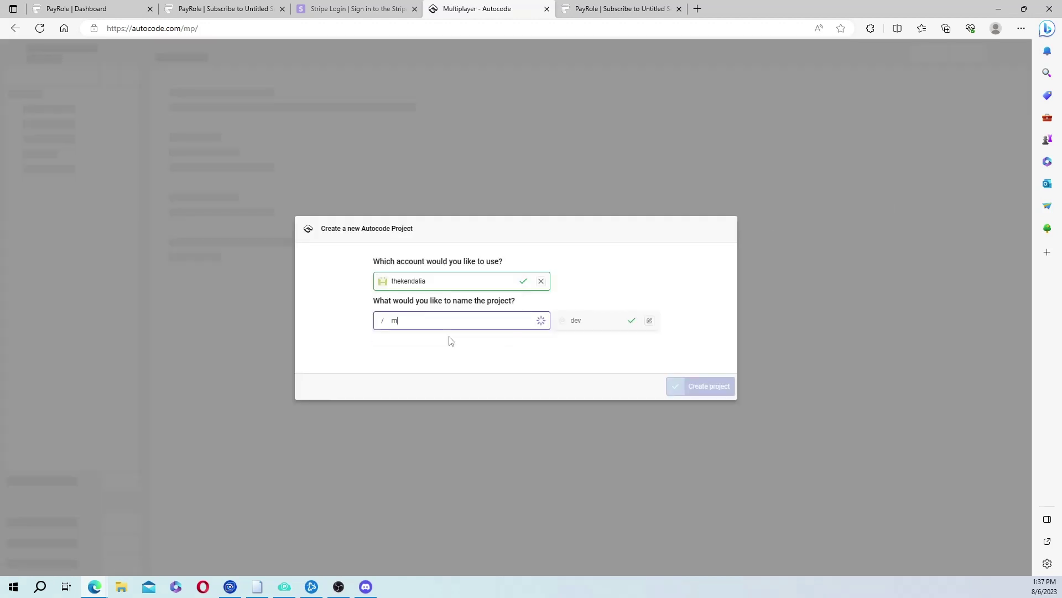
text(ssage)
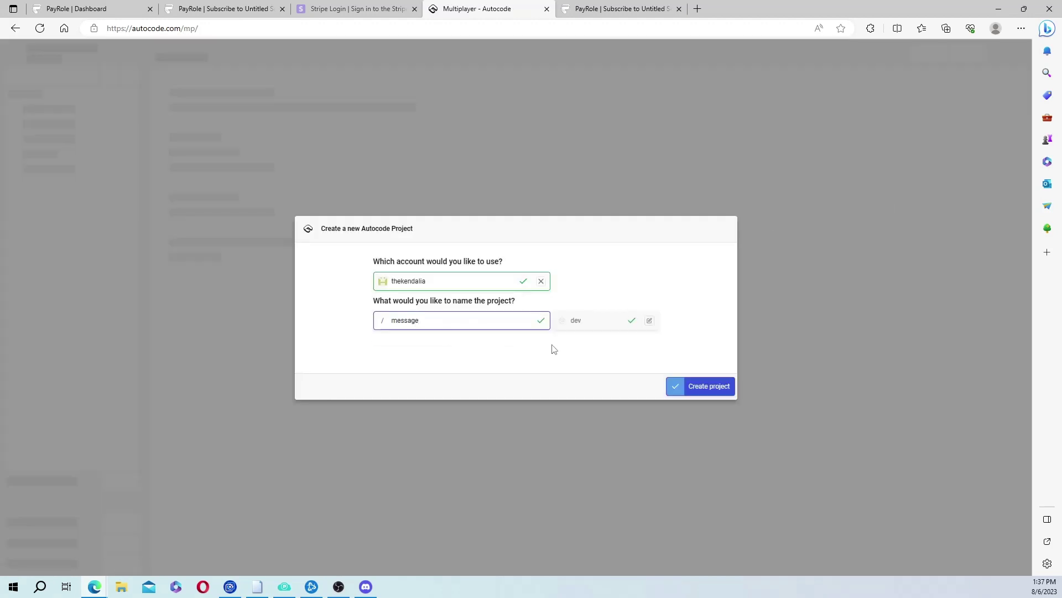
click(707, 388)
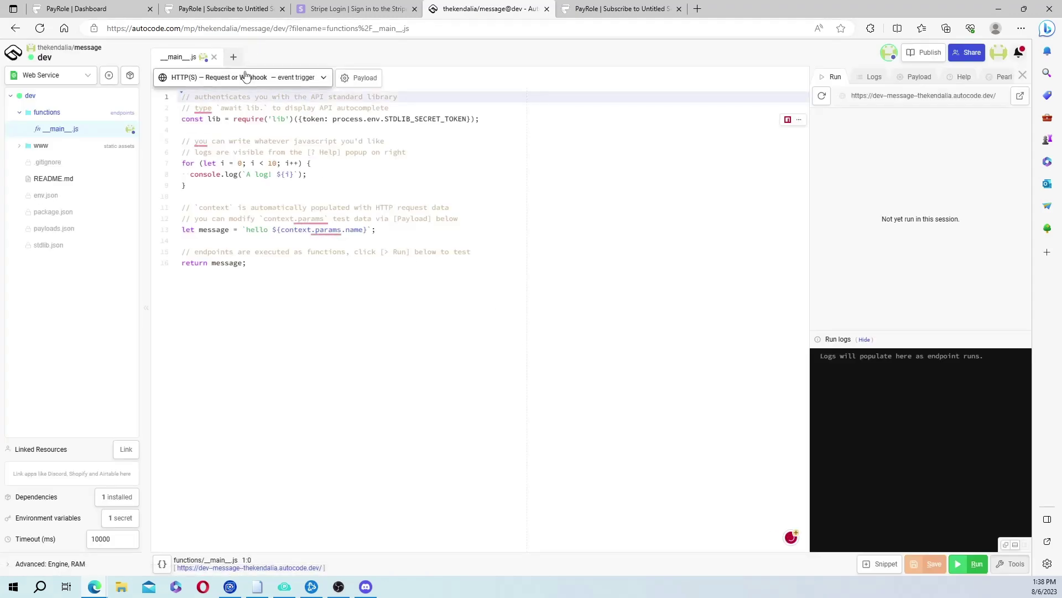
Switch the endpoint trigger to Discord bot.message.create, saving and confirming the file update.
click(246, 76)
click(237, 114)
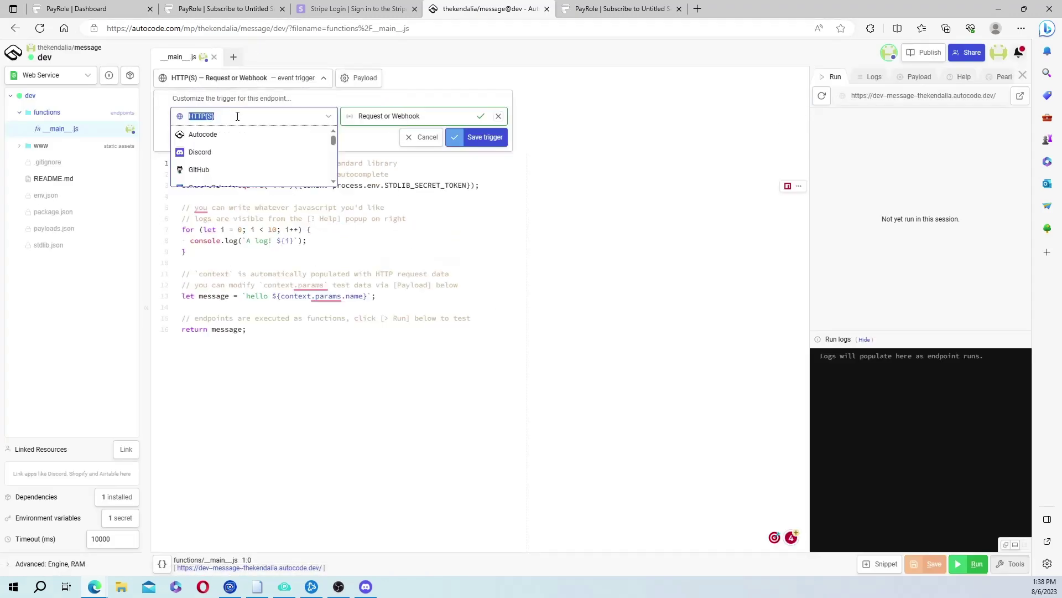
click(214, 150)
click(385, 109)
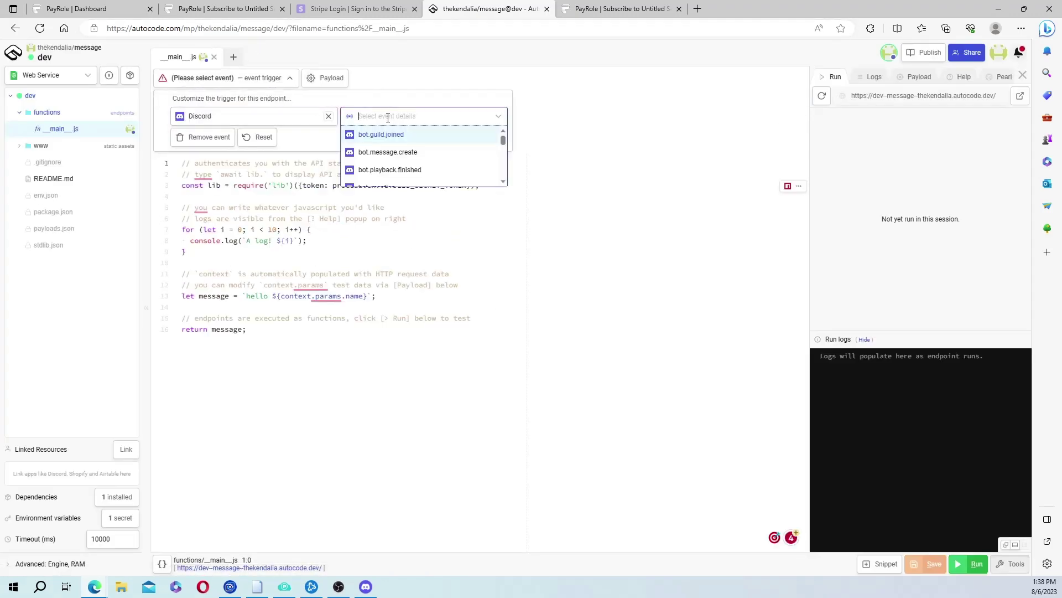
click(420, 150)
click(464, 160)
click(686, 363)
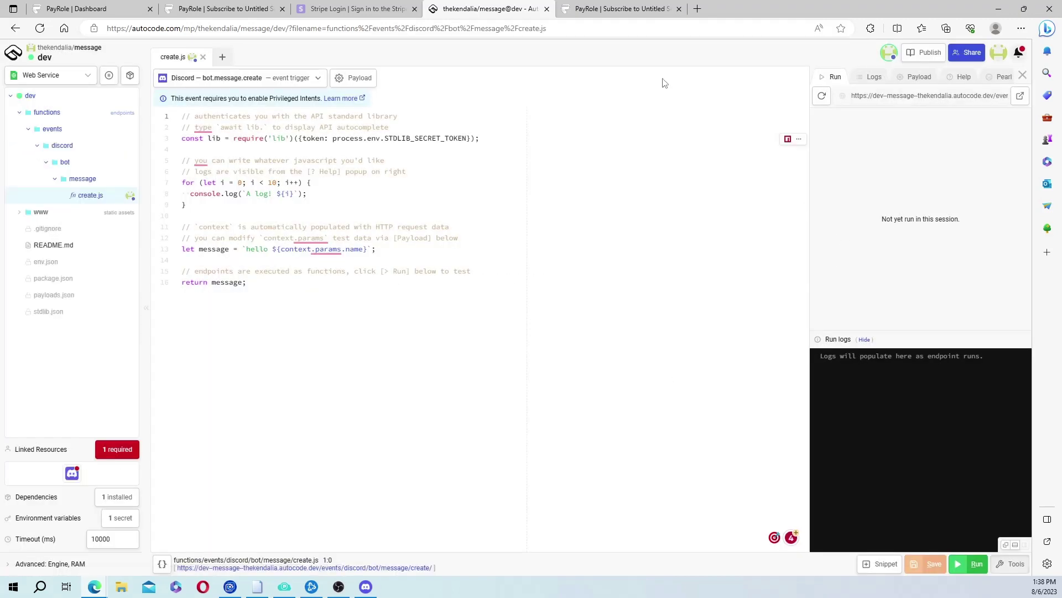
In a new tab, Google 'autocode embed builder' and open the Discord Embed Builder result.
click(698, 10)
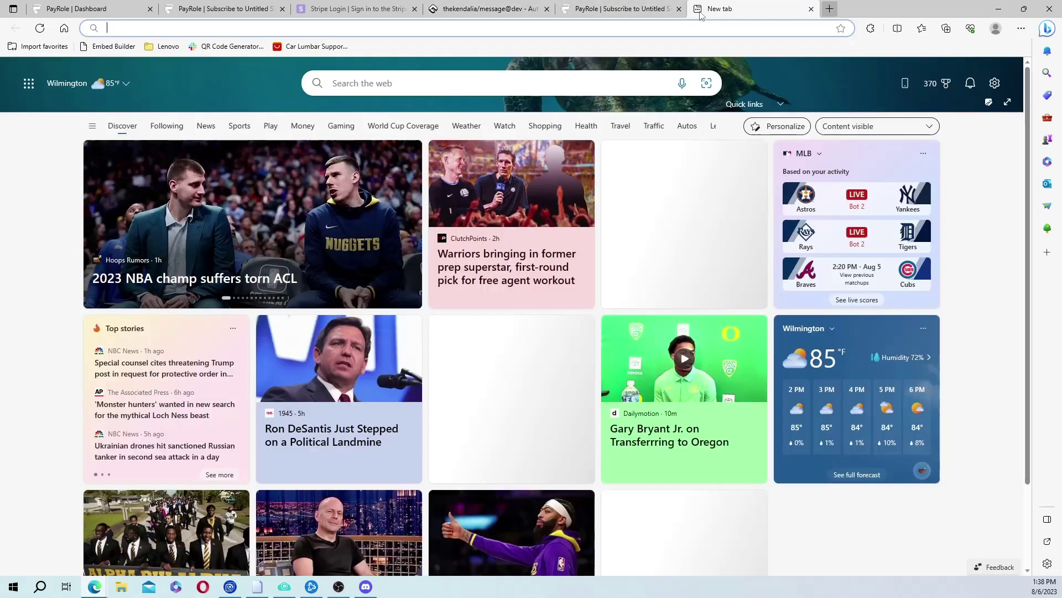
text(google.com)
key(Return)
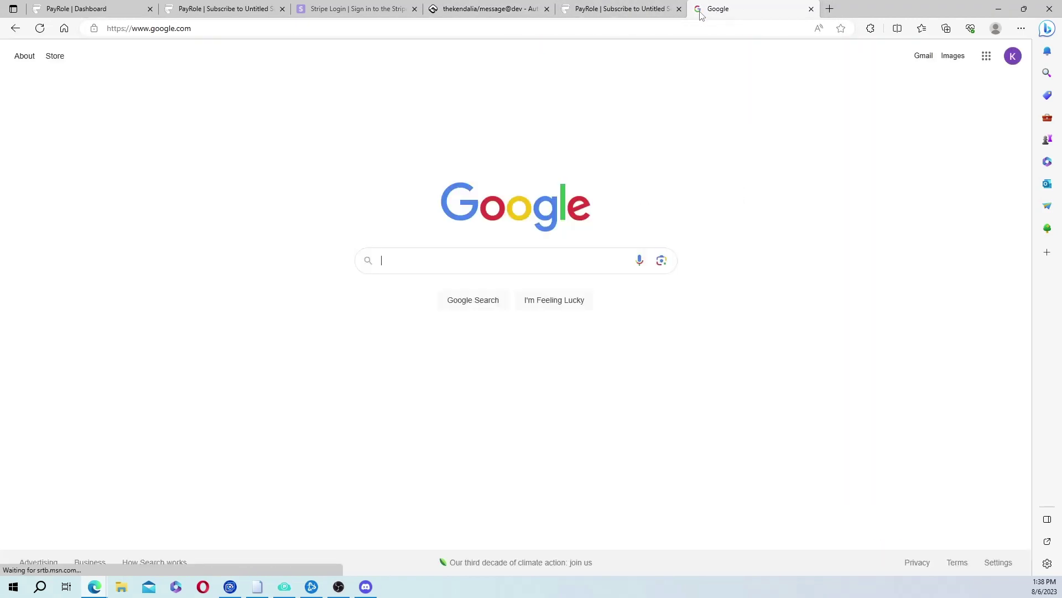
text(auto)
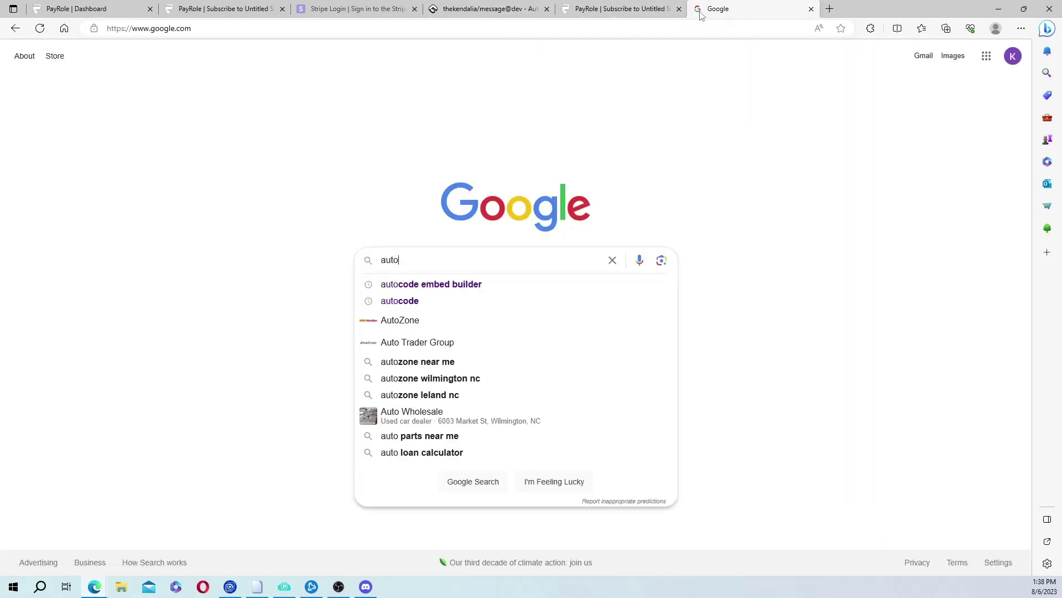
click(548, 286)
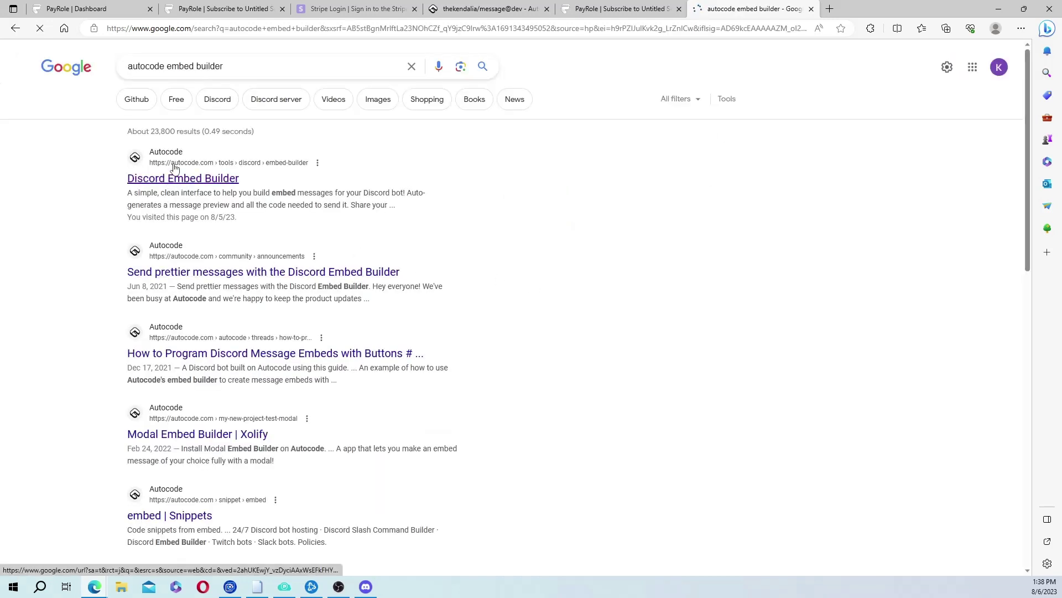
click(172, 178)
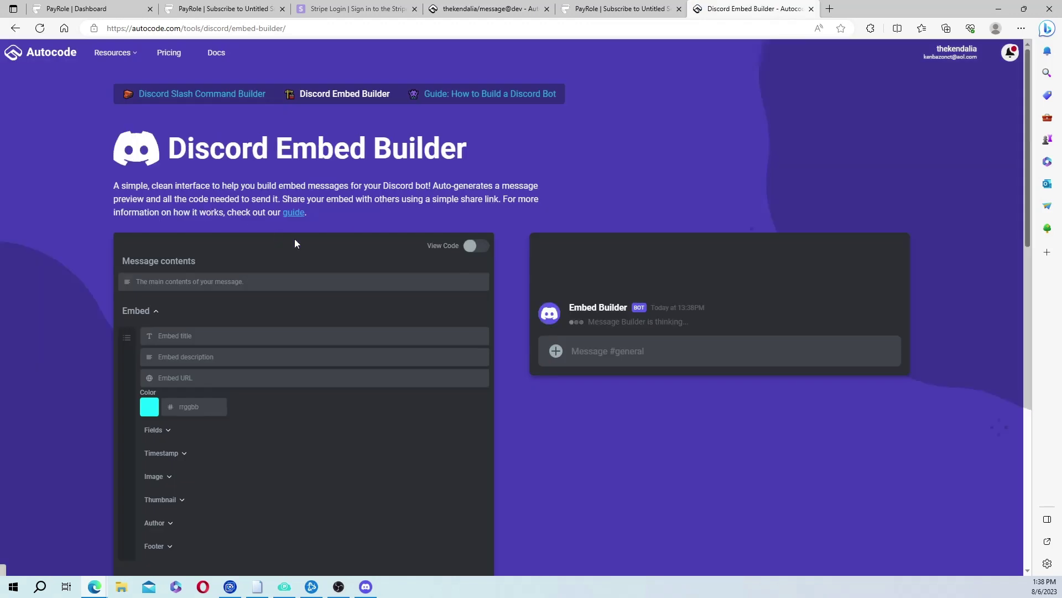
Title the embed 'Test Embed' and write a description of seven dash lines, the fourth reading '***Test Description***'.
click(297, 342)
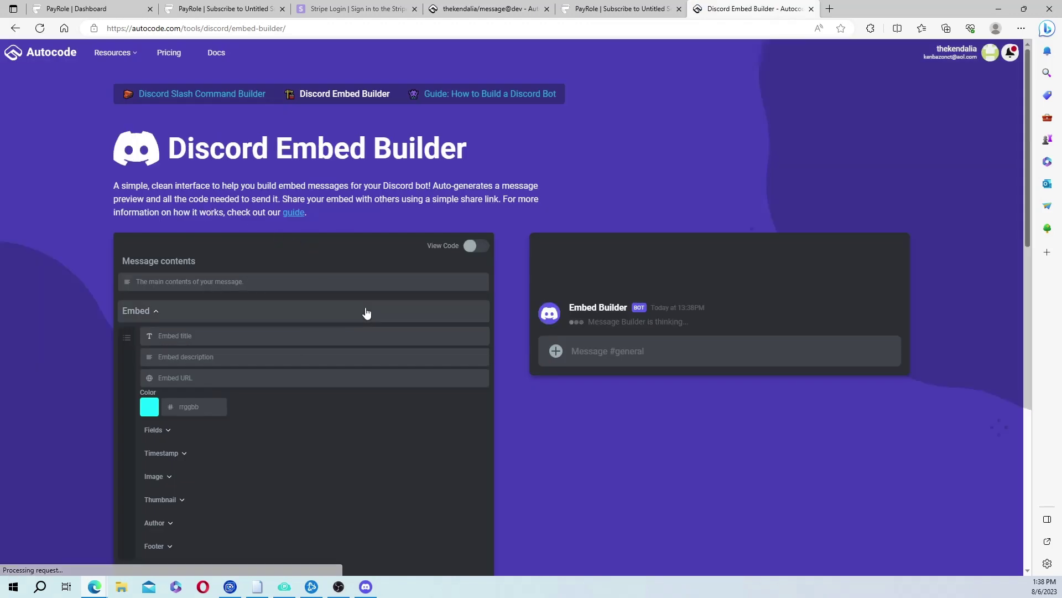
text(Test)
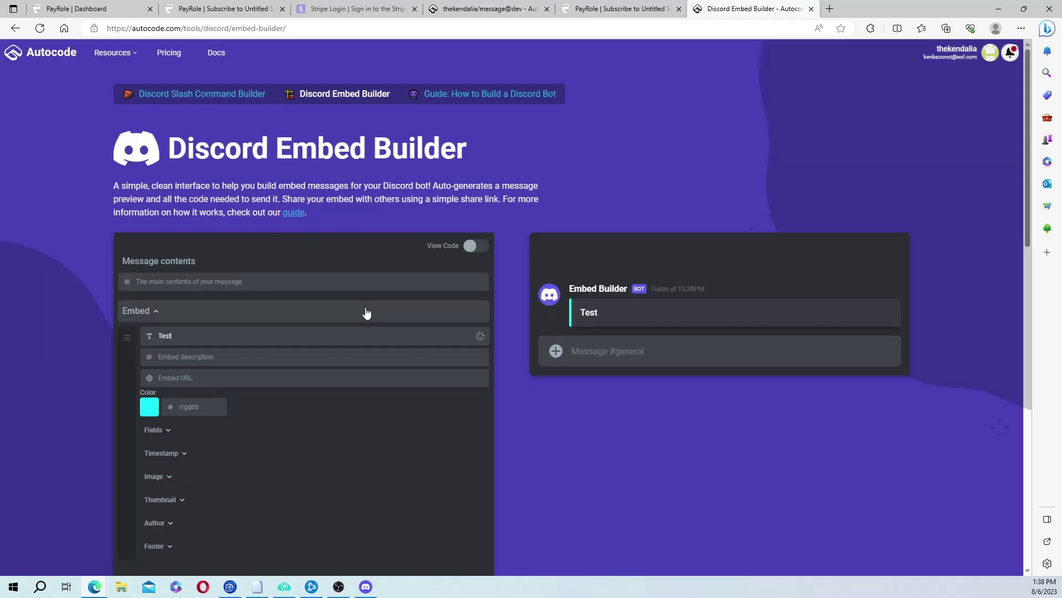
text( Embed)
click(299, 357)
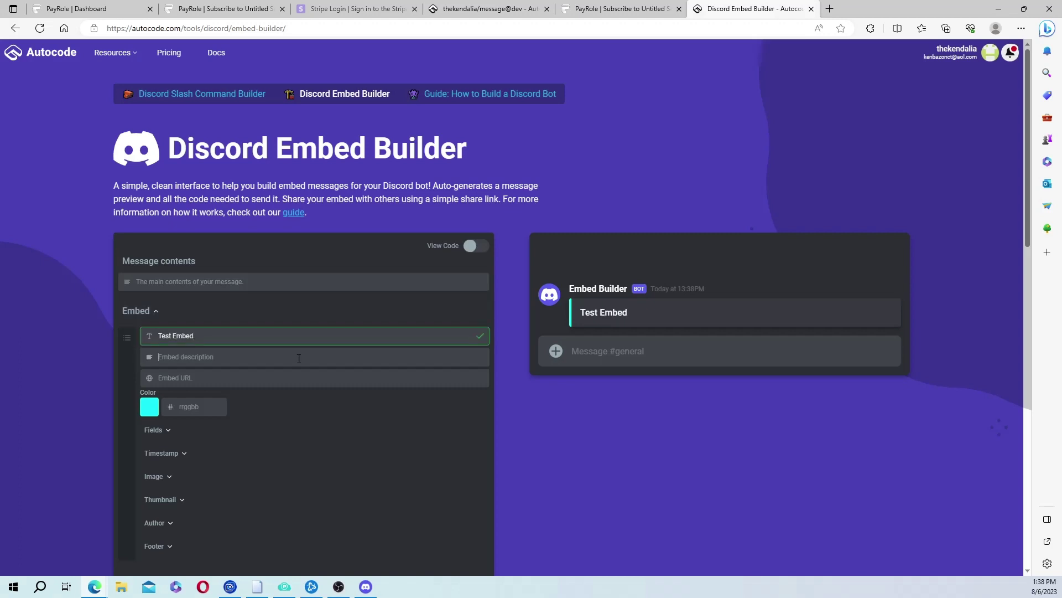
text(-)
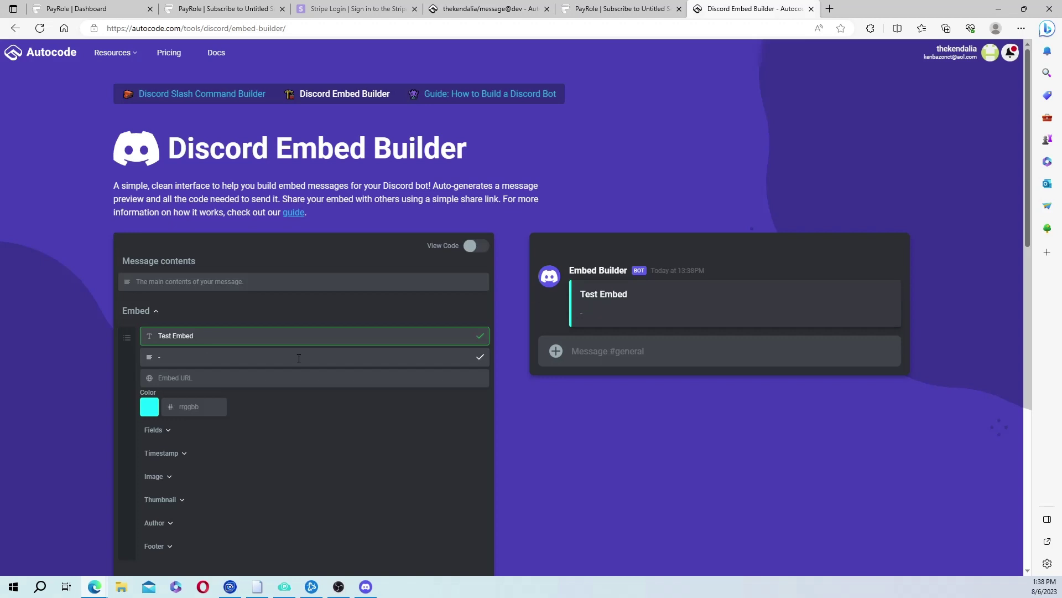
text( - - - - - -)
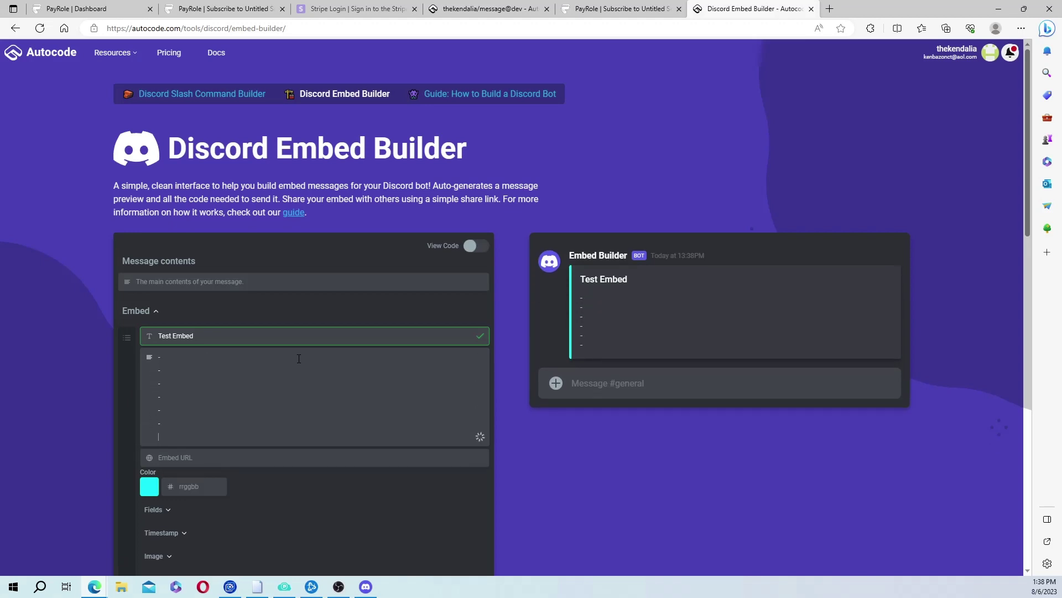
click(285, 396)
text(Test D)
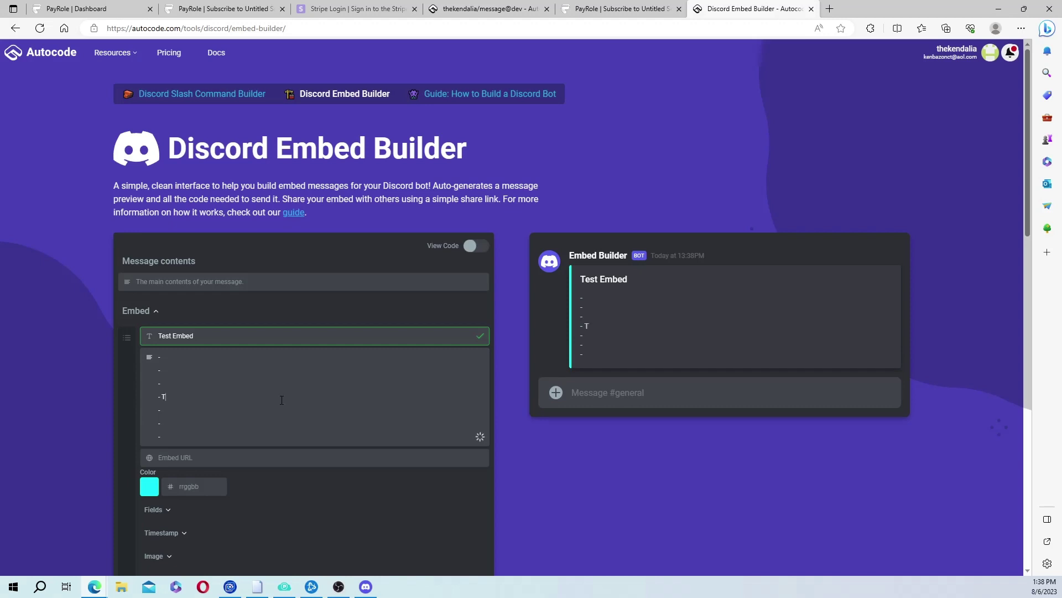
text(escription)
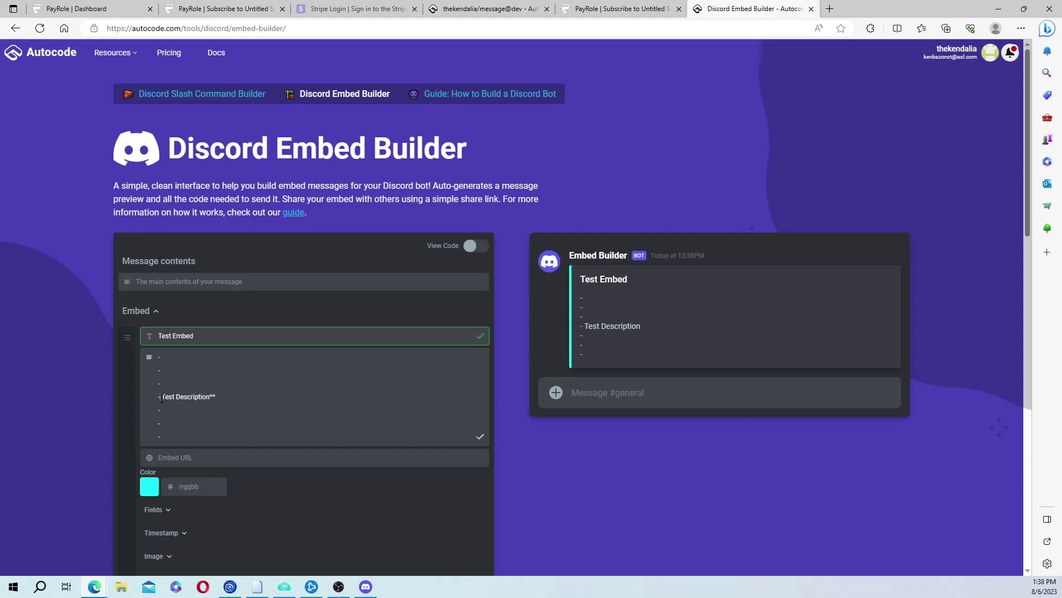
text(**)
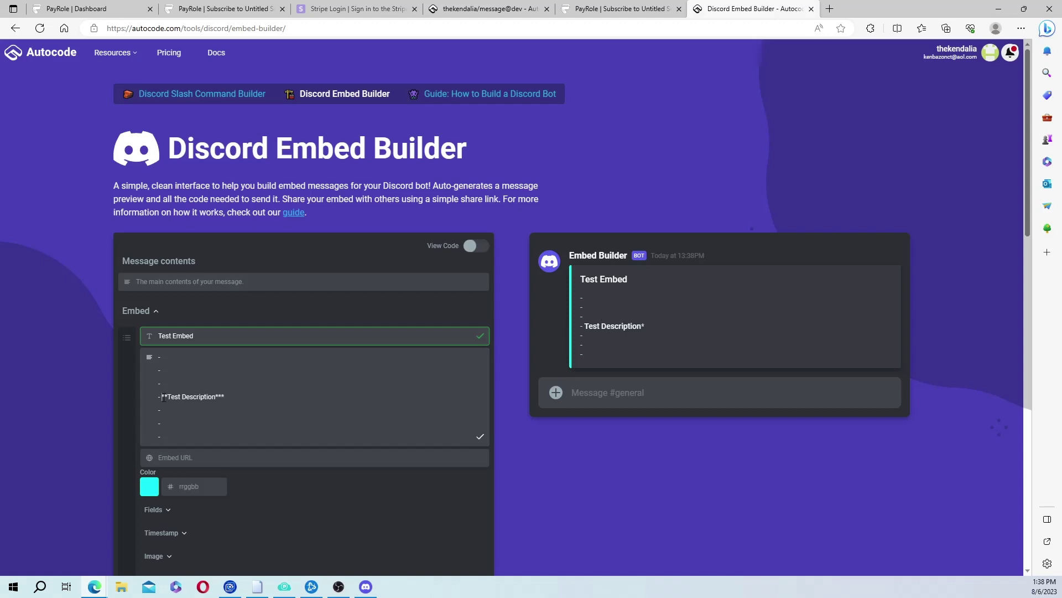
text(*)
Set the embed footer text to 'Champ Services'.
scroll(290, 460, down, 3)
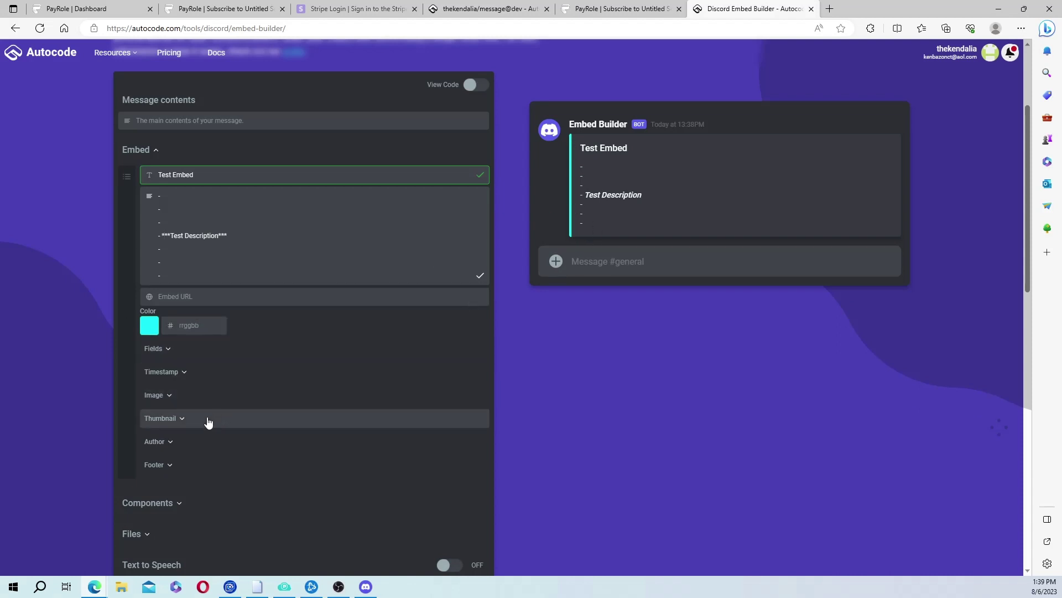
click(180, 465)
click(274, 485)
text(Champ Services)
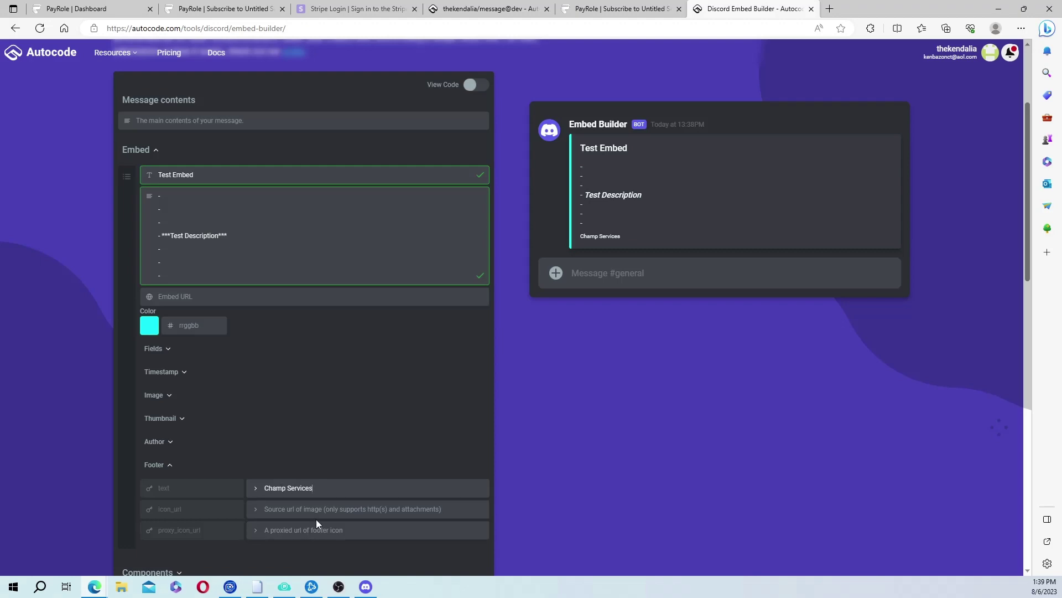
Copy the link to the CHAMP image message in Discord's #me channel, then minimize Discord.
click(366, 586)
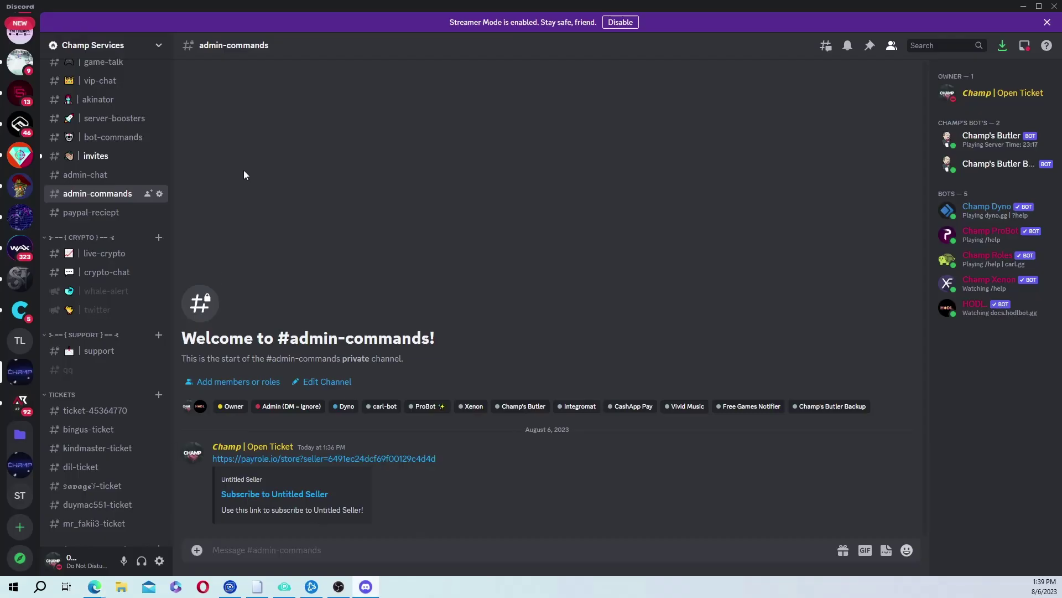
key(alt+Tab)
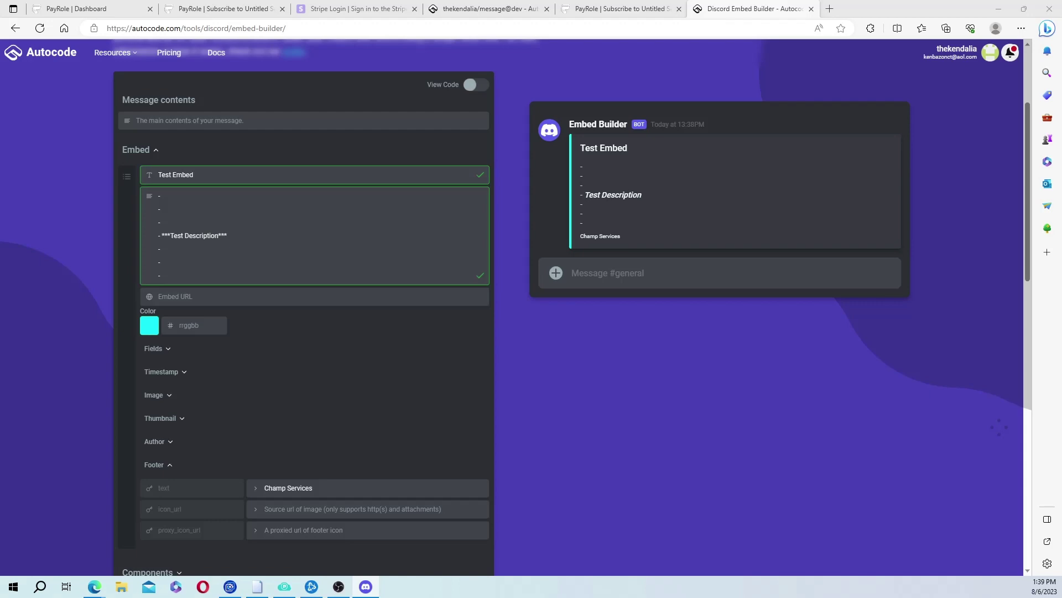
key(alt+Tab)
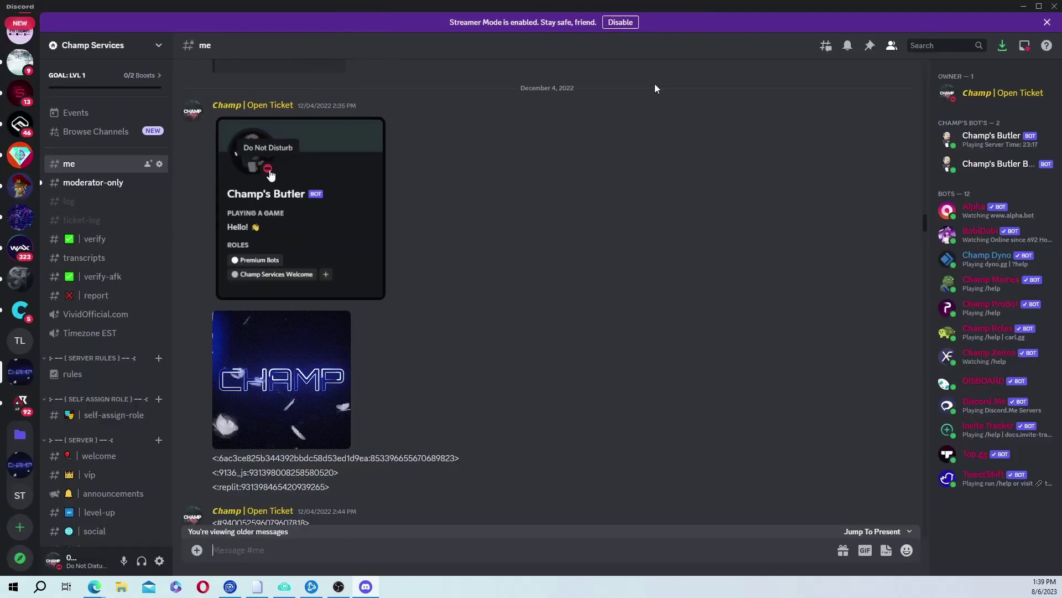
right_click(280, 382)
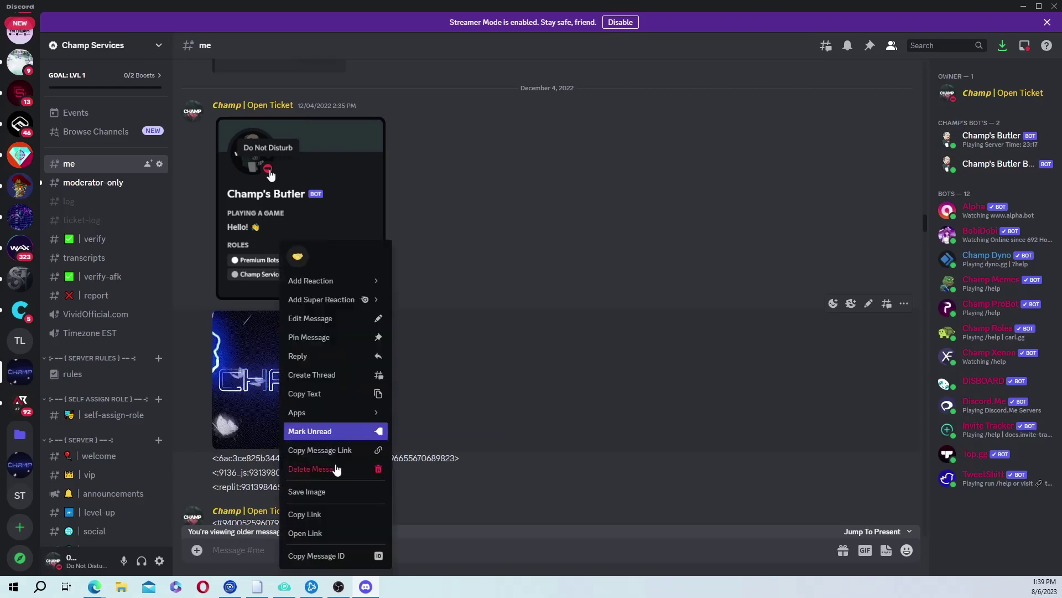
click(318, 516)
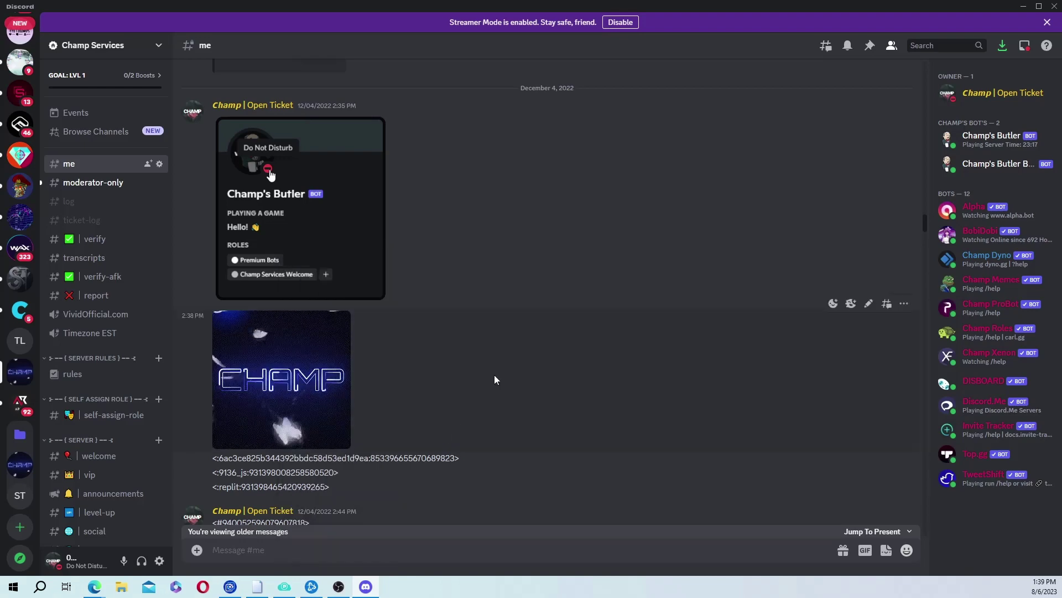
click(1023, 6)
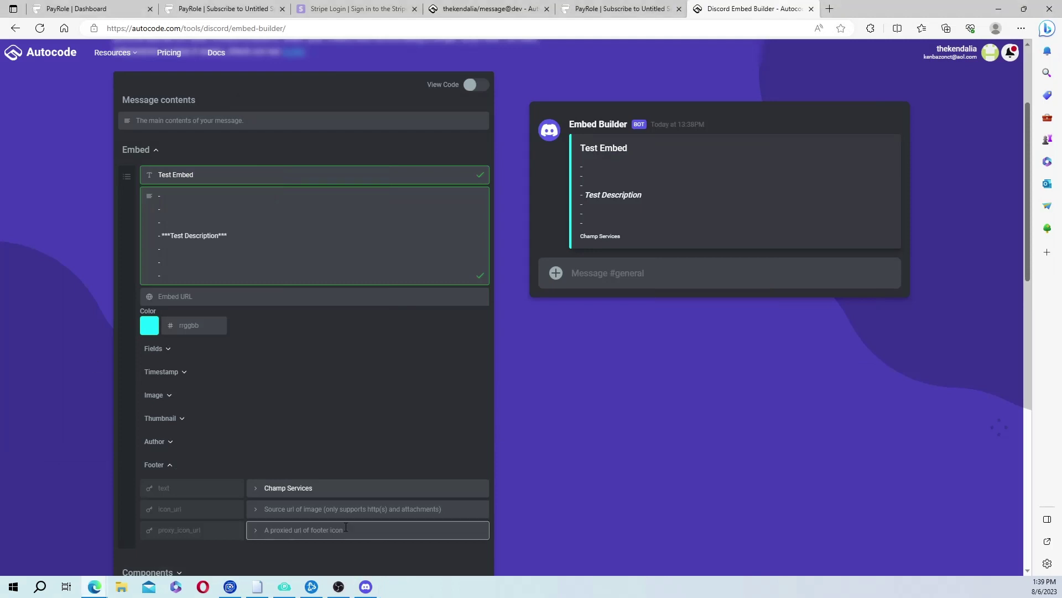
Use the CHAMP image link as the footer icon_url and set the button style to Link.
click(336, 512)
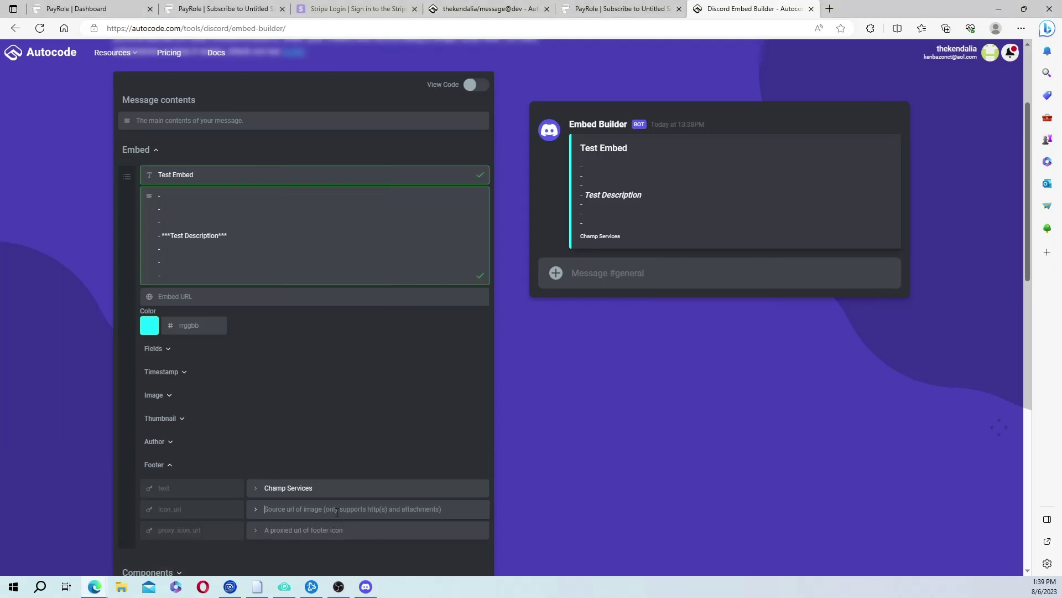
key(ctrl+v)
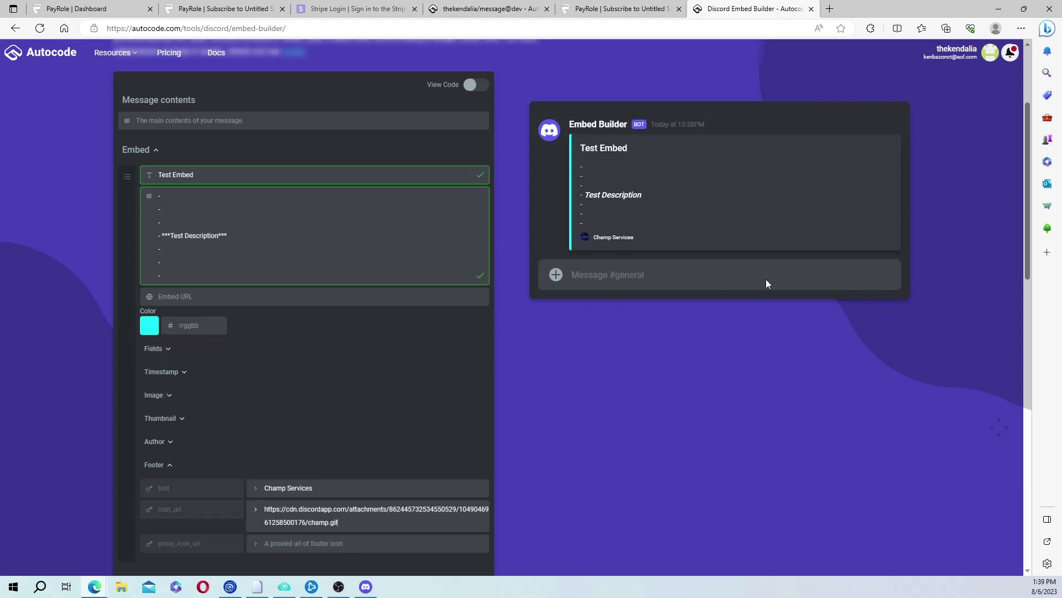
scroll(327, 421, down, 5)
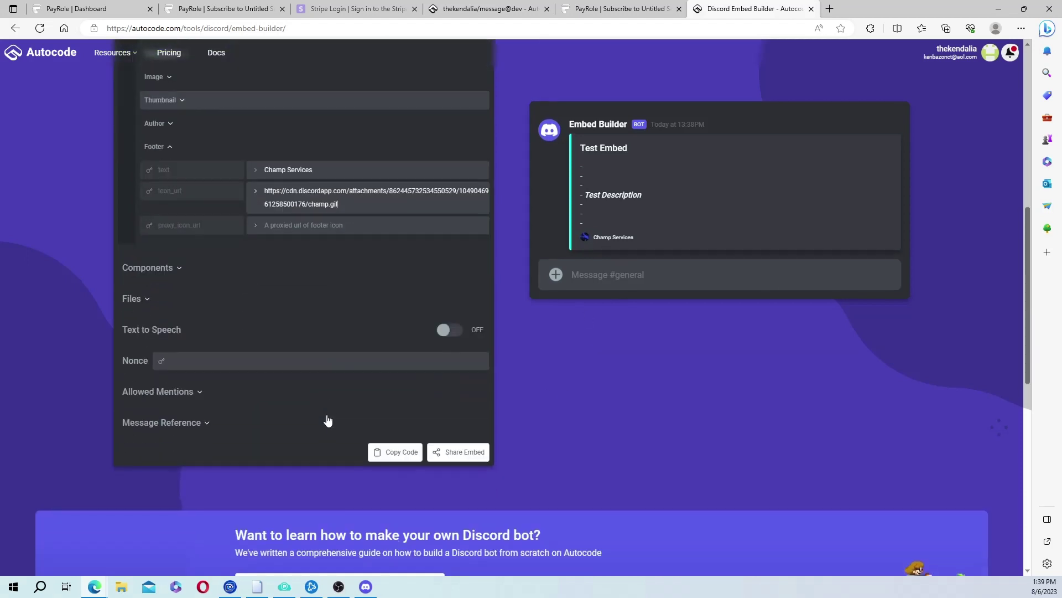
click(180, 270)
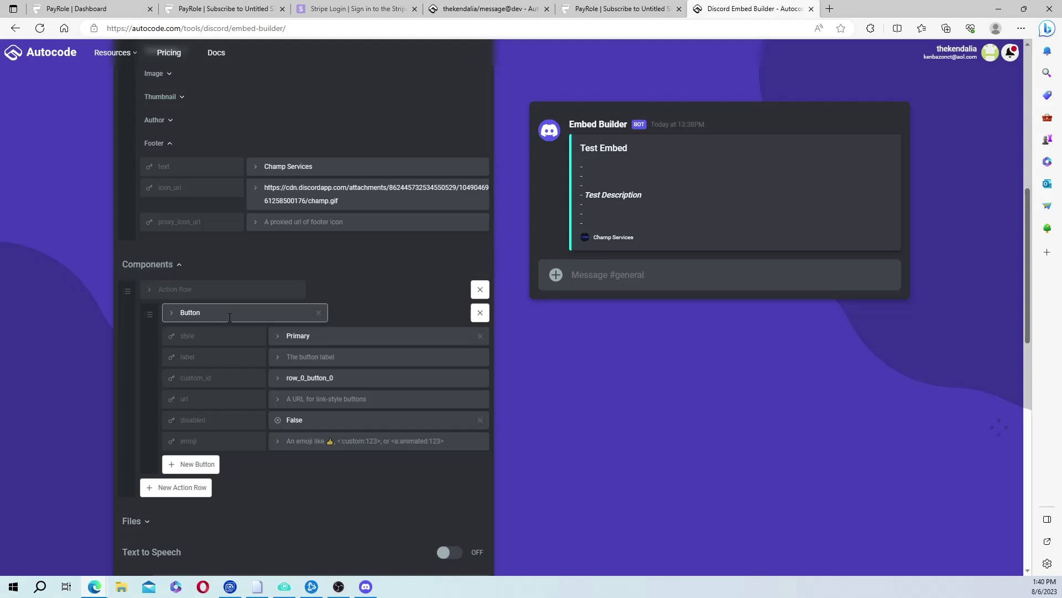
click(299, 336)
click(300, 397)
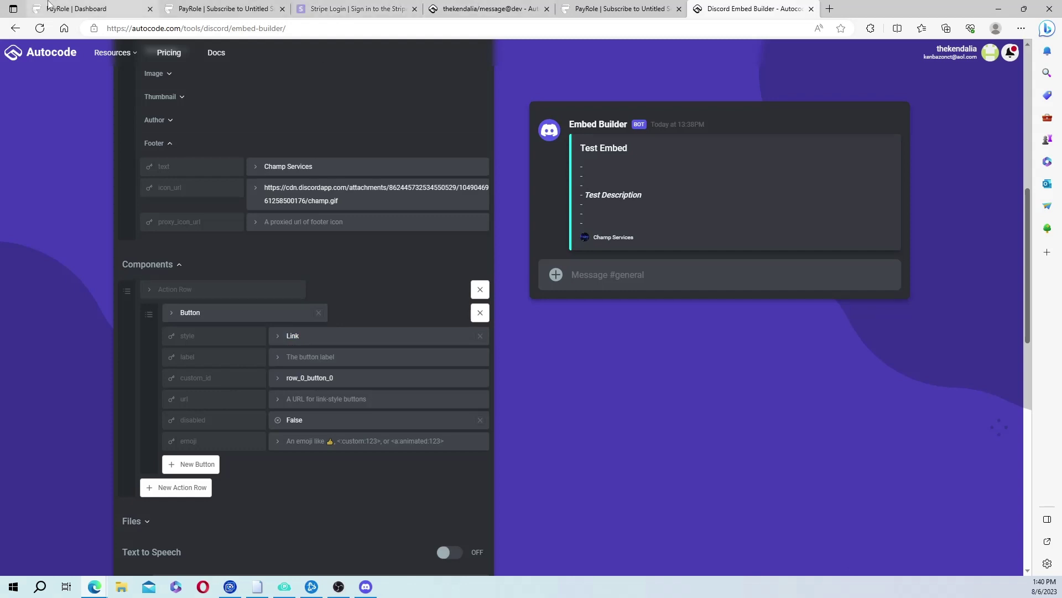
Copy the PayRole store page's full URL from its browser tab.
click(224, 8)
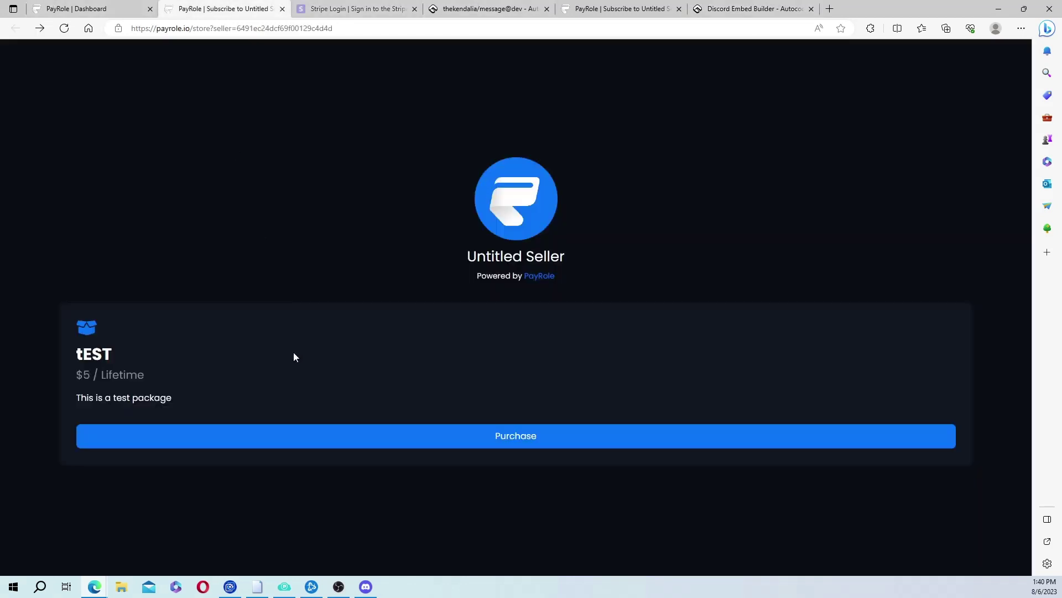
click(293, 29)
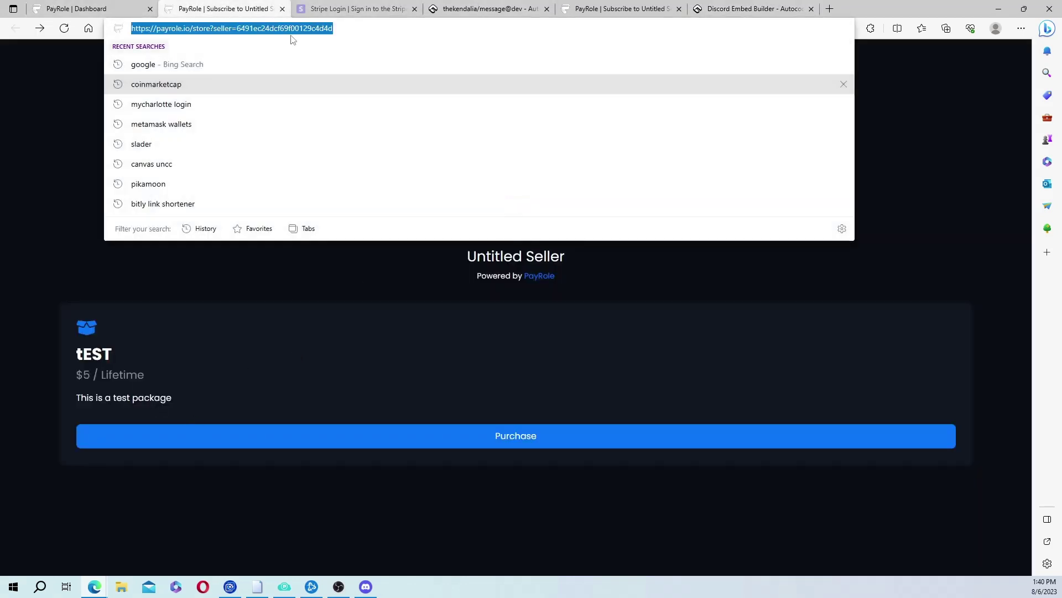
click(730, 4)
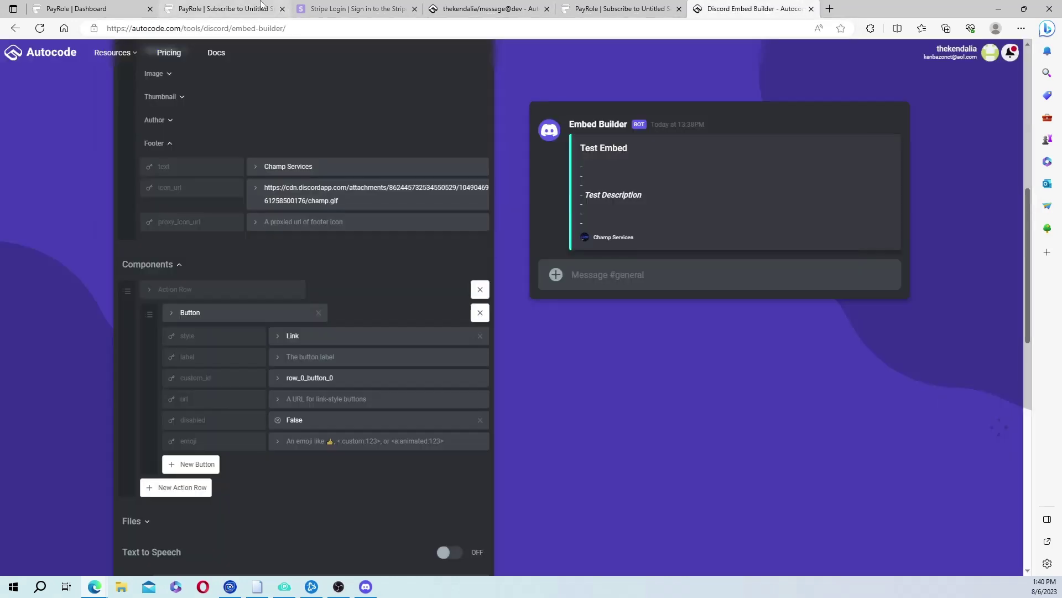
Set the button url to the PayRole store address and its label to 'Buy Role'.
click(309, 402)
key(ctrl+v)
click(332, 359)
text(B)
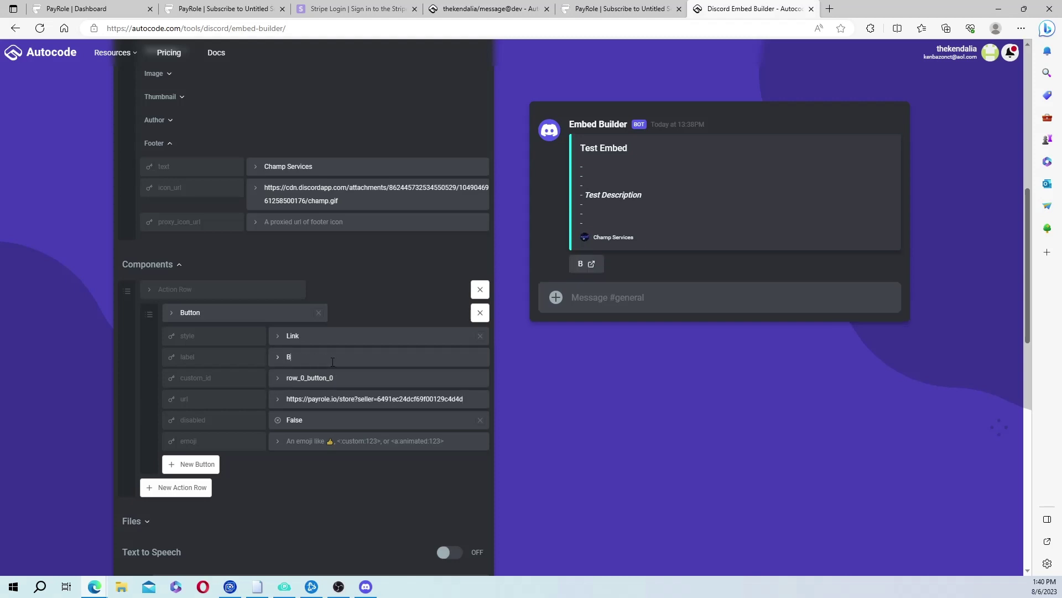
text(uy Role)
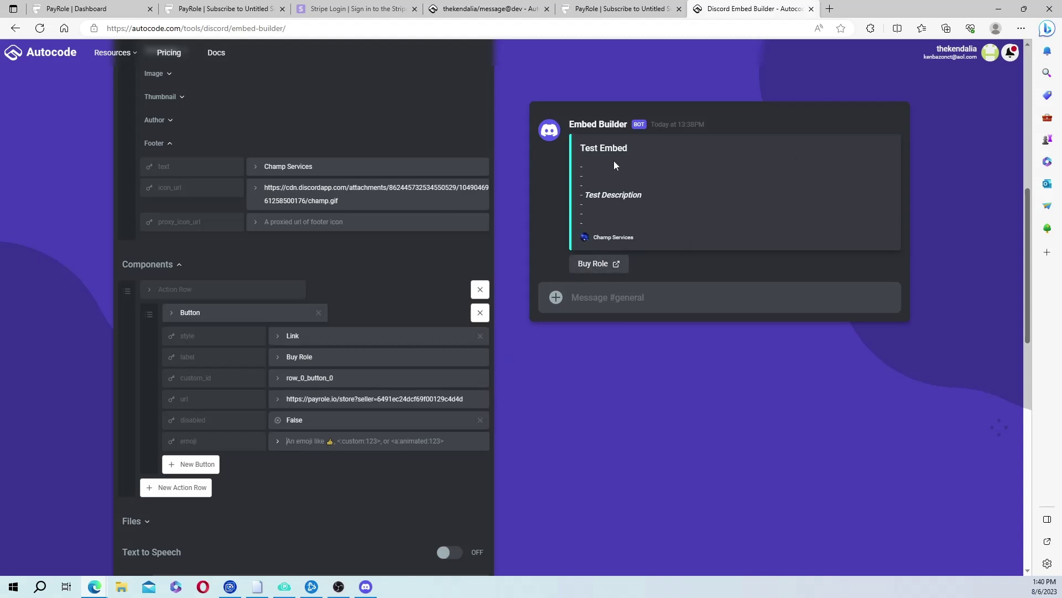
Expand and collapse the Thumbnail and Image sections to check their settings.
scroll(154, 128, up, 5)
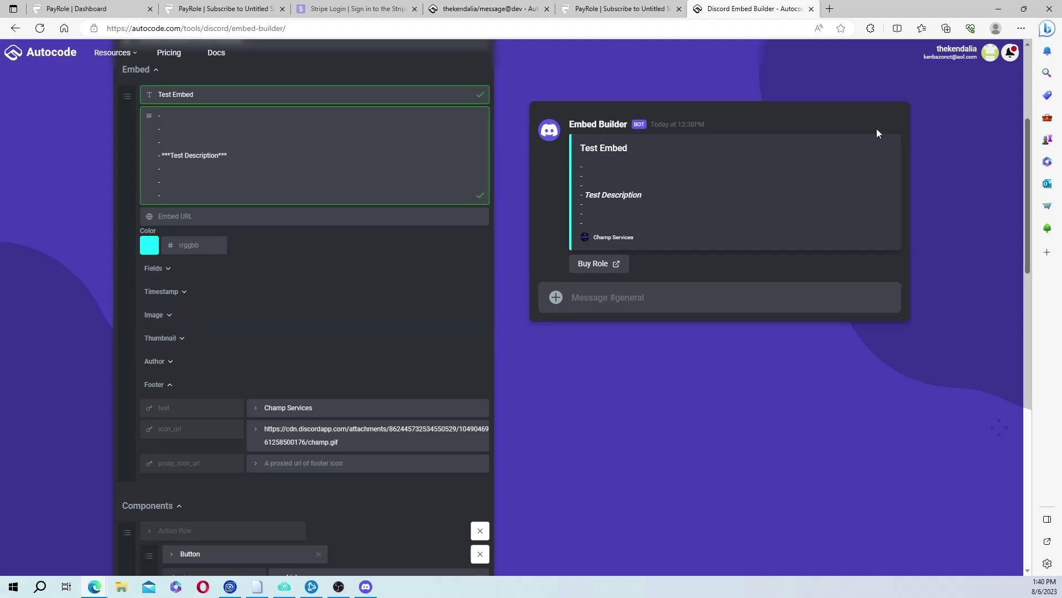
click(191, 337)
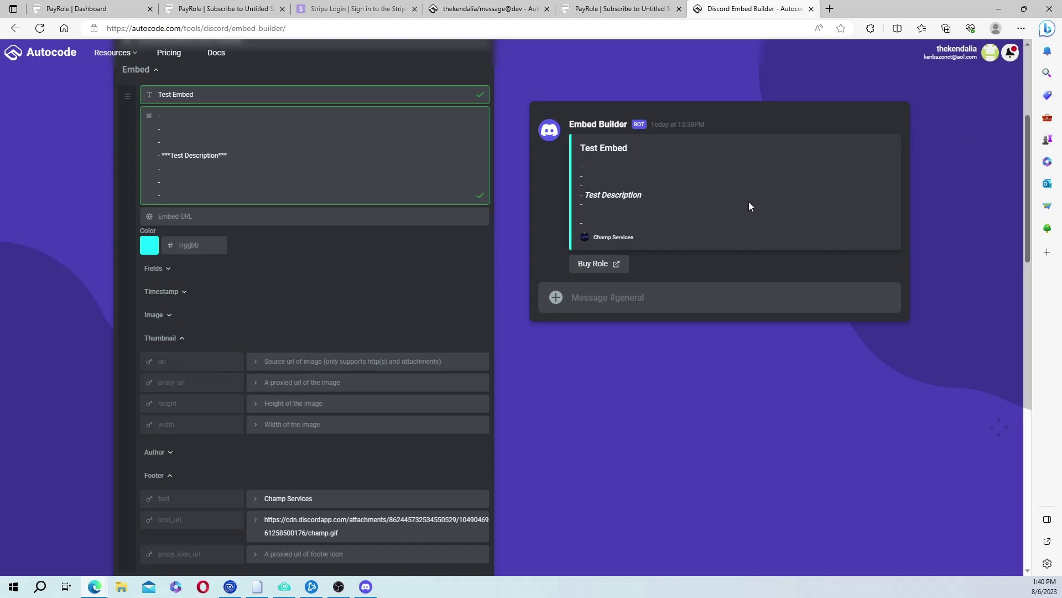
click(183, 339)
click(166, 315)
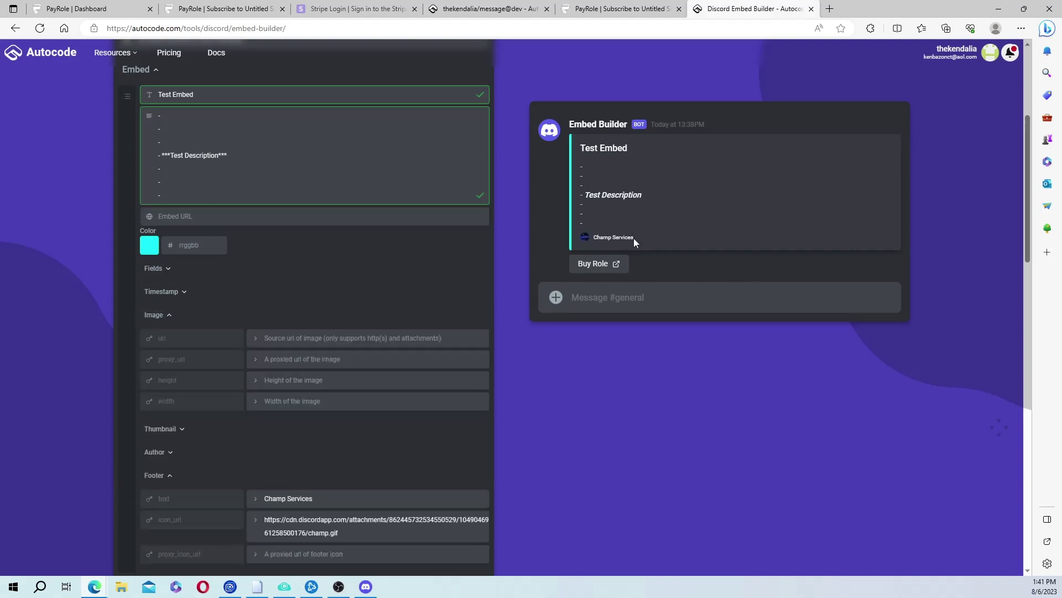
scroll(293, 382, down, 6)
scroll(292, 383, down, 8)
scroll(291, 380, up, 11)
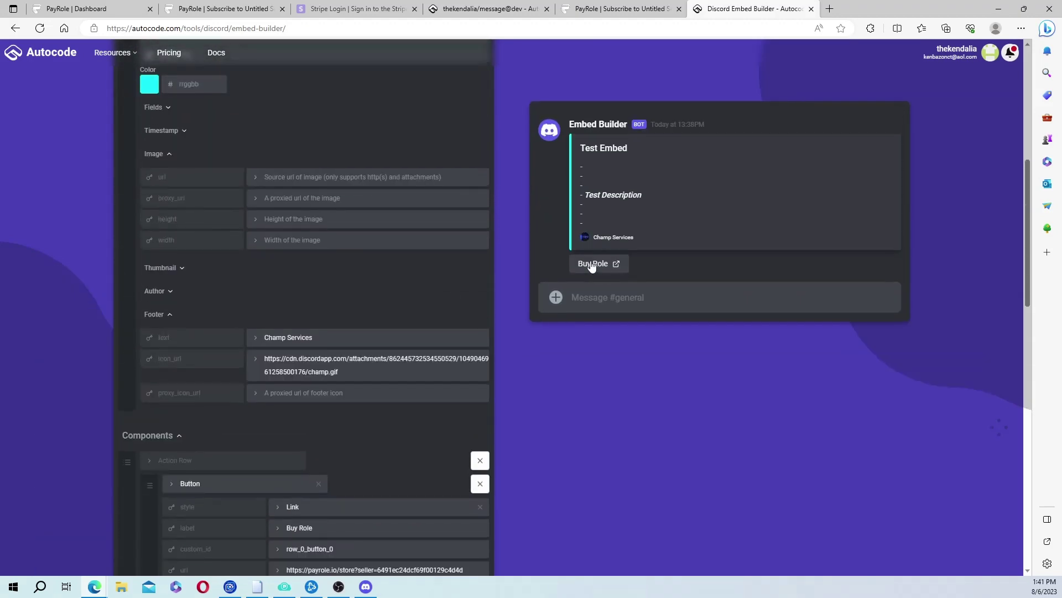
scroll(374, 277, up, 7)
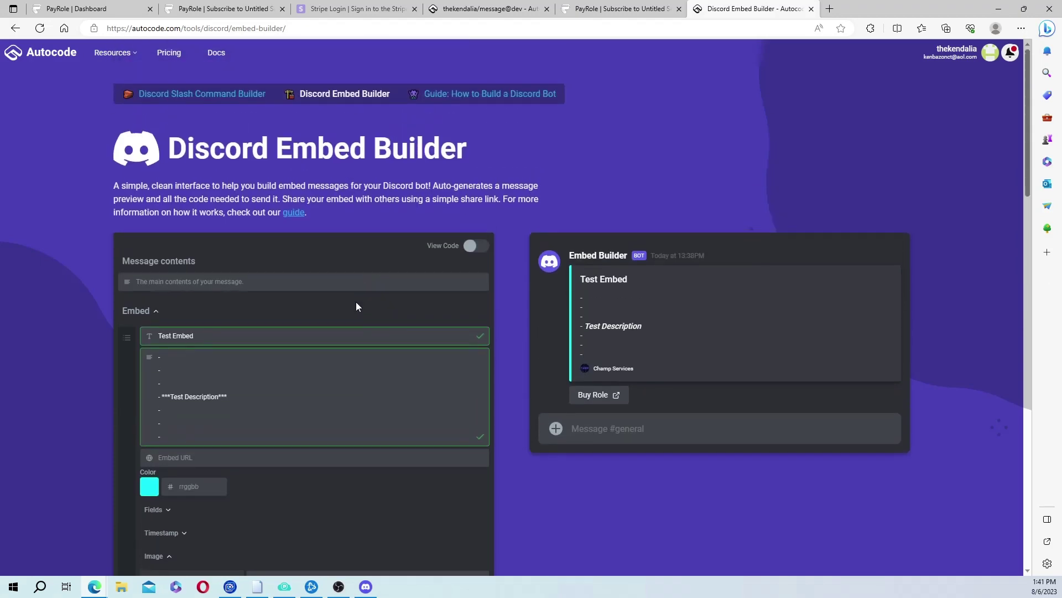
scroll(348, 318, down, 4)
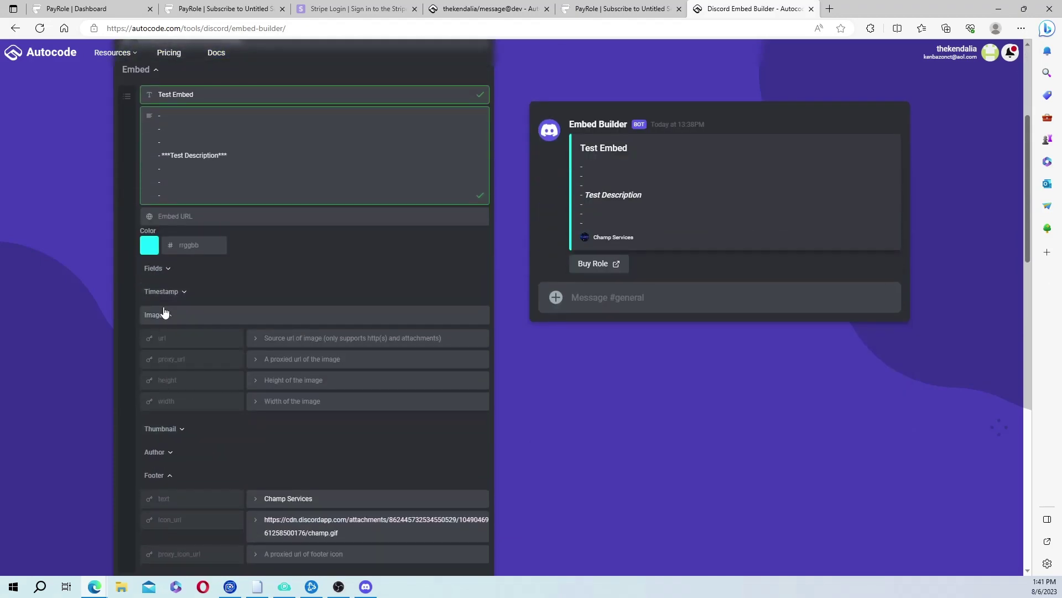
click(165, 314)
Copy the embed's generated code to the clipboard.
scroll(197, 401, down, 5)
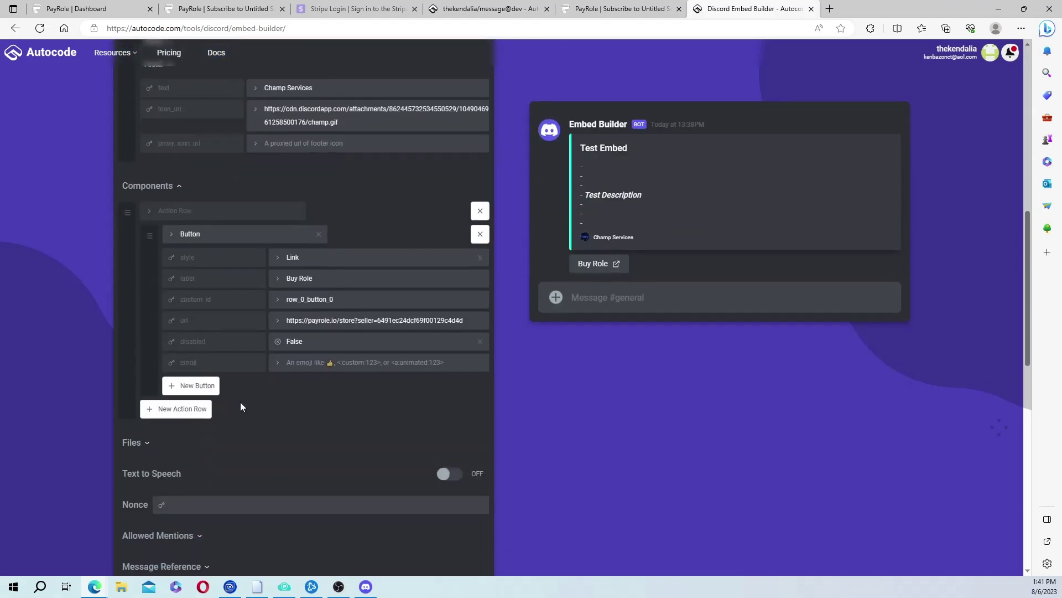
scroll(276, 399, down, 5)
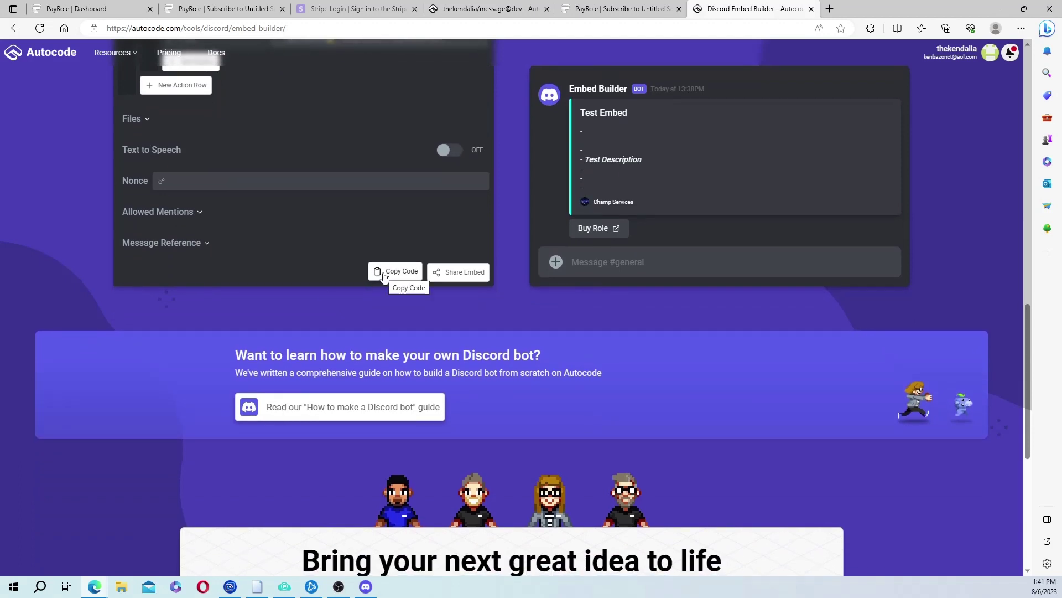
click(384, 273)
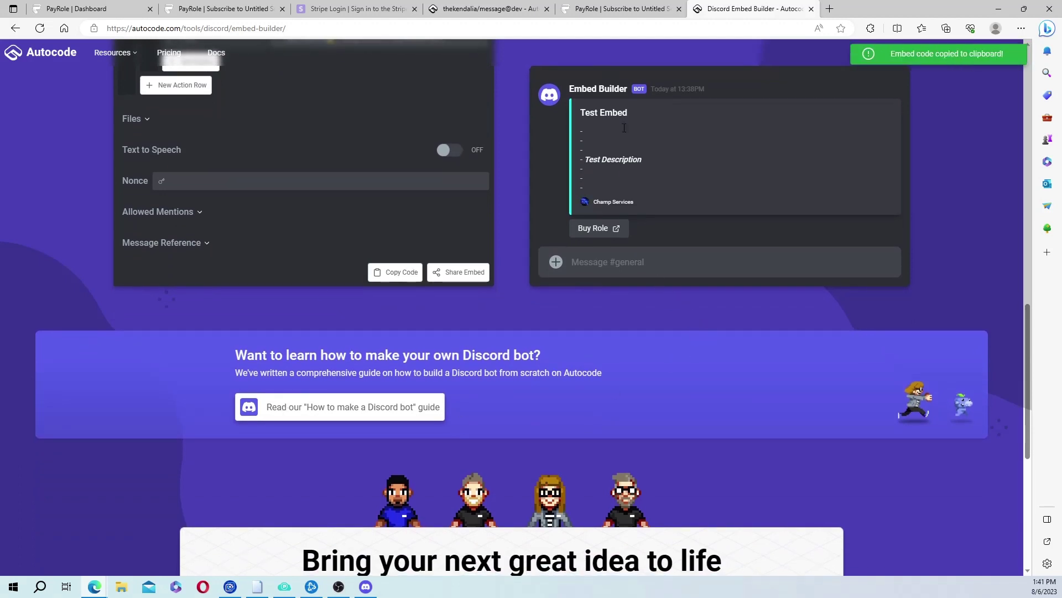
Replace the default code in create.js with the copied embed code.
click(487, 9)
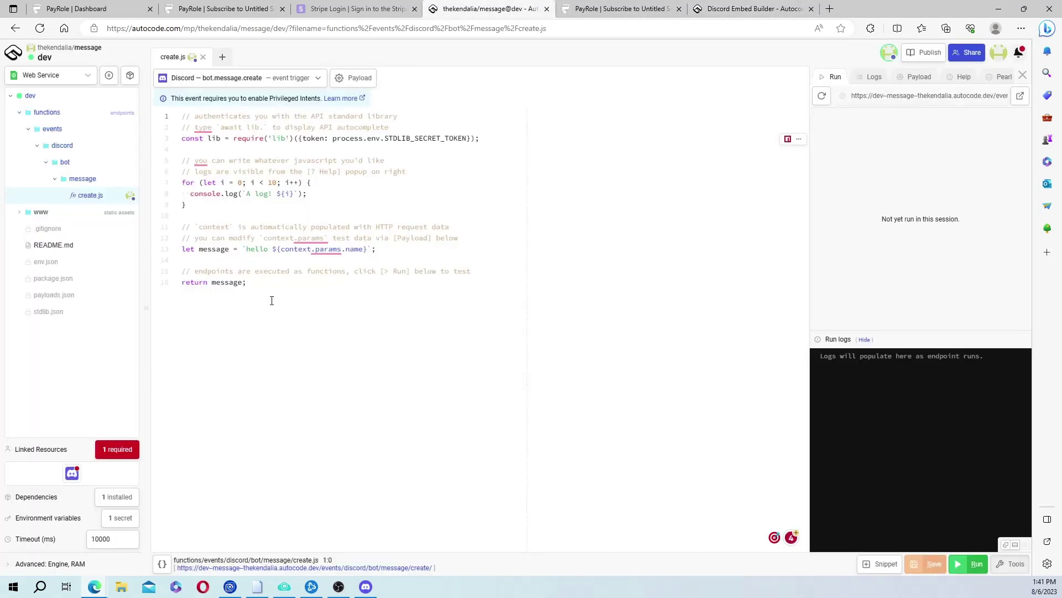
drag(246, 282, 176, 126)
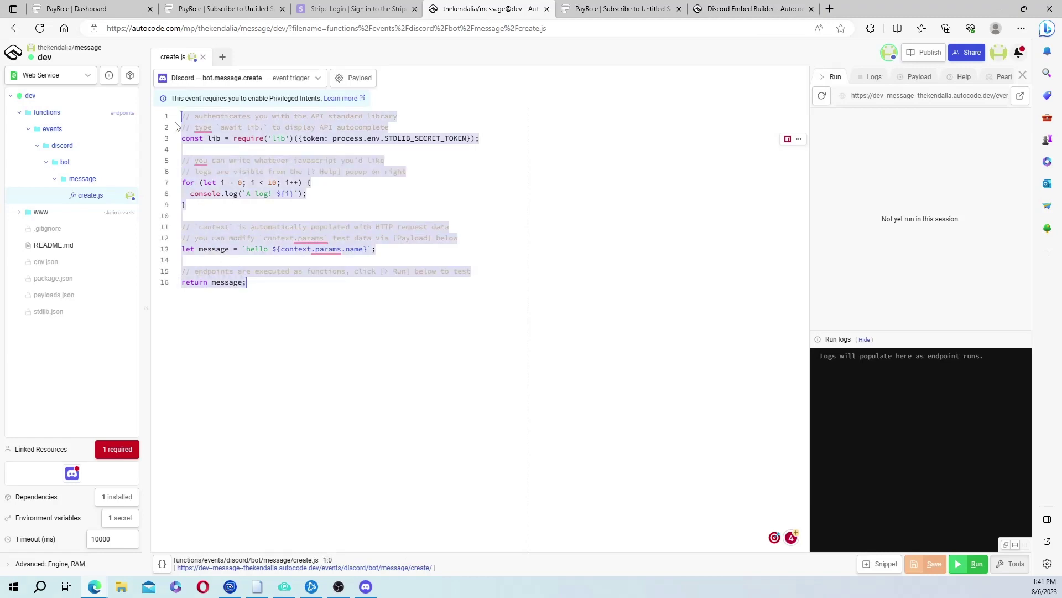
key(ctrl+v)
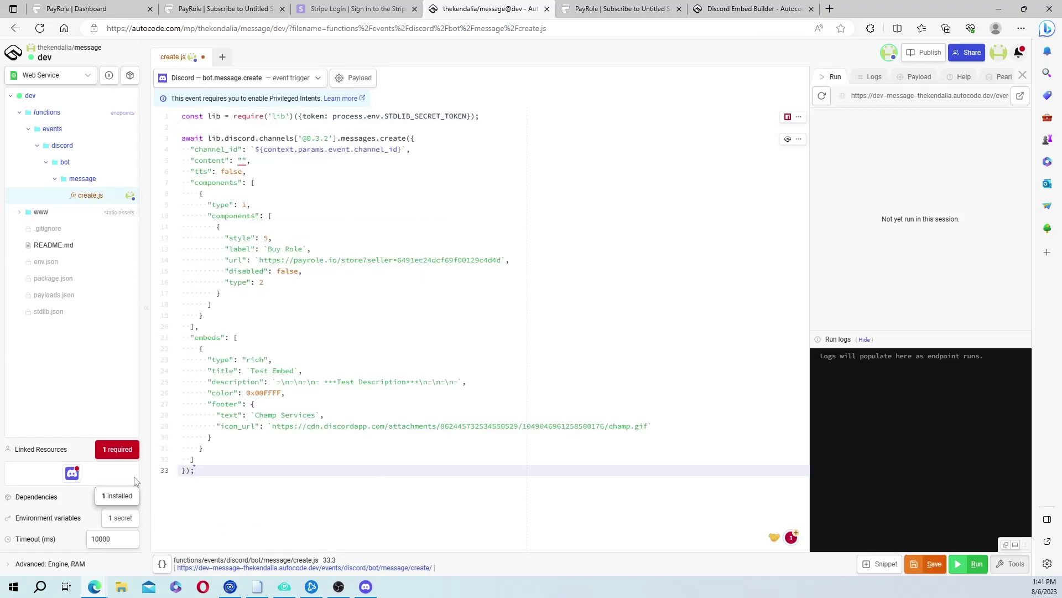
Link the Champ's Butler bot as the endpoint's Discord resource.
click(130, 456)
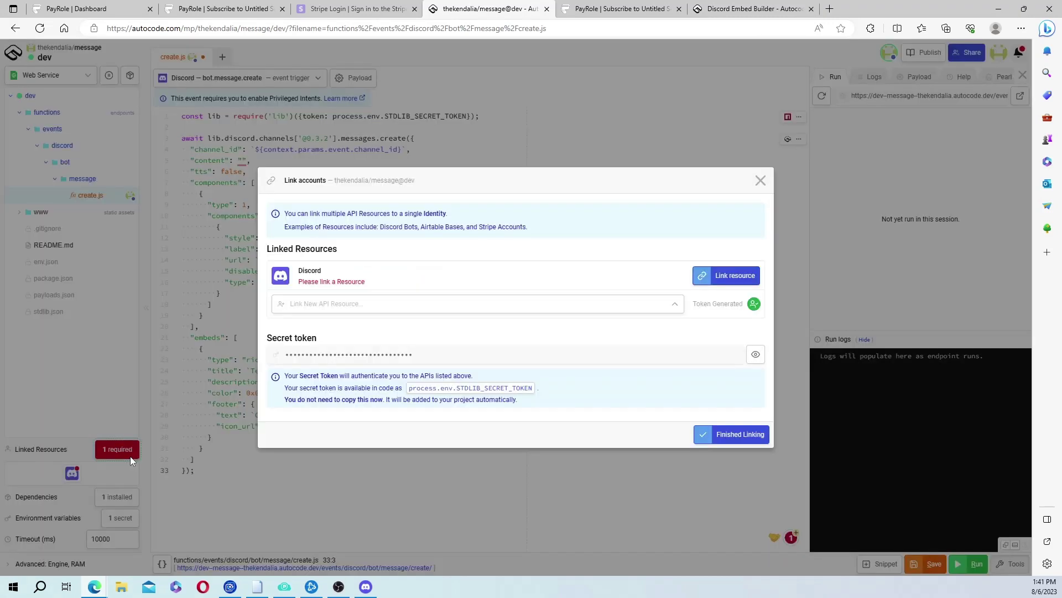
click(716, 283)
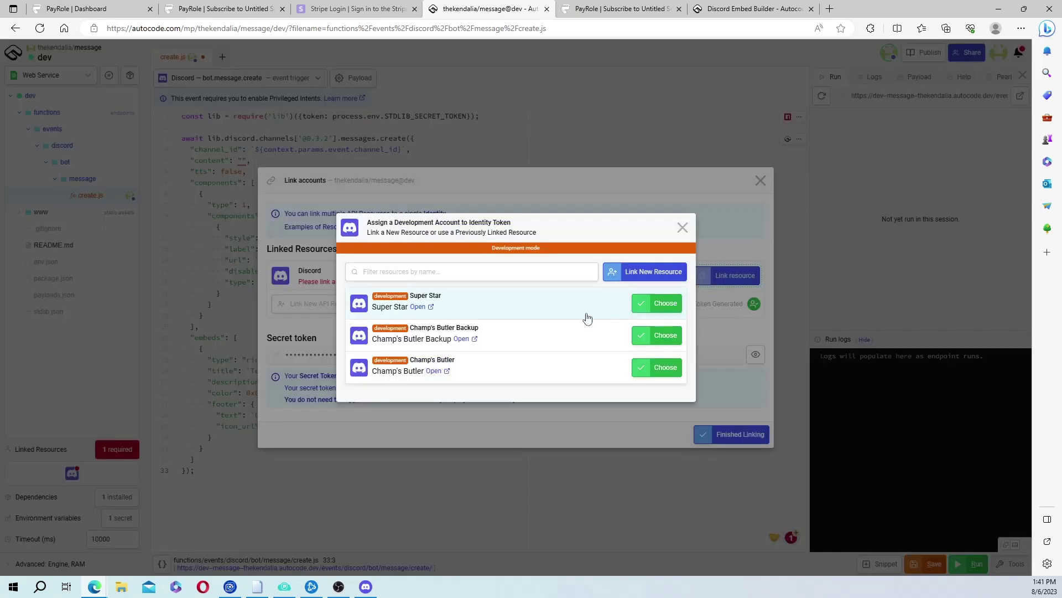
click(628, 275)
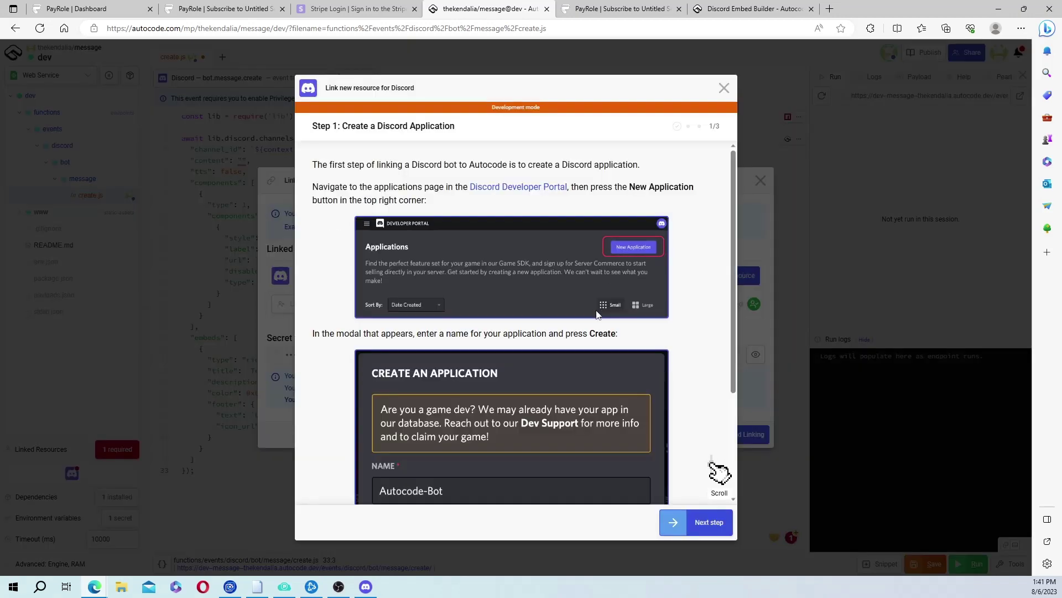
scroll(597, 310, down, 3)
click(724, 88)
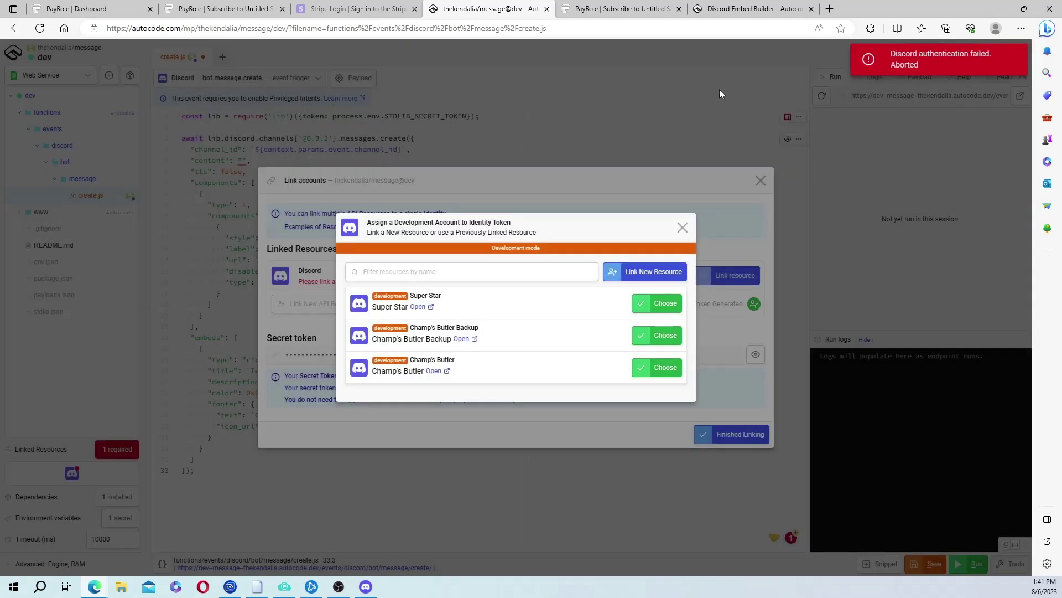
click(659, 371)
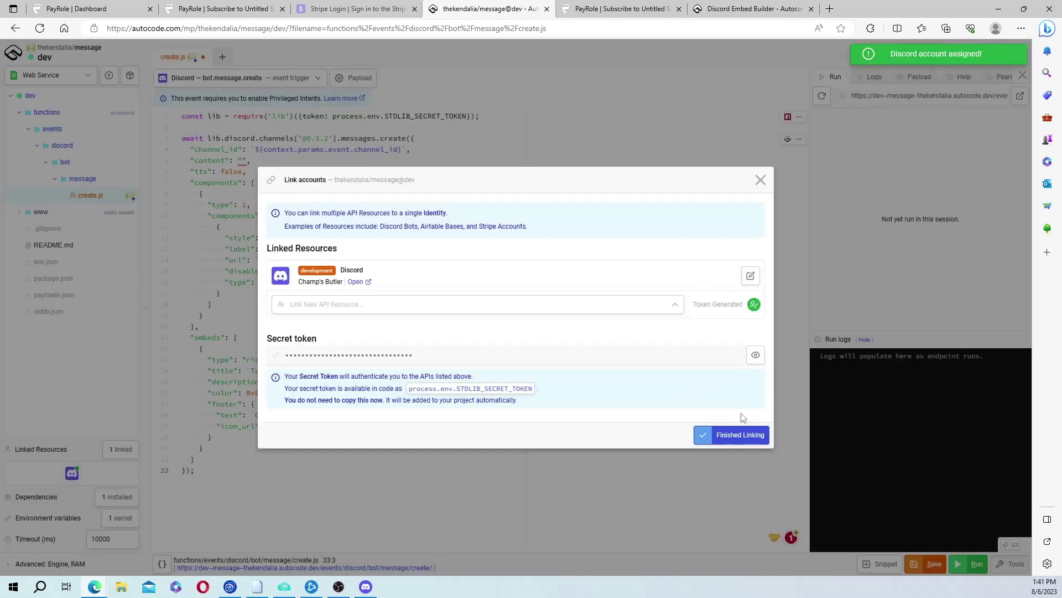
click(743, 434)
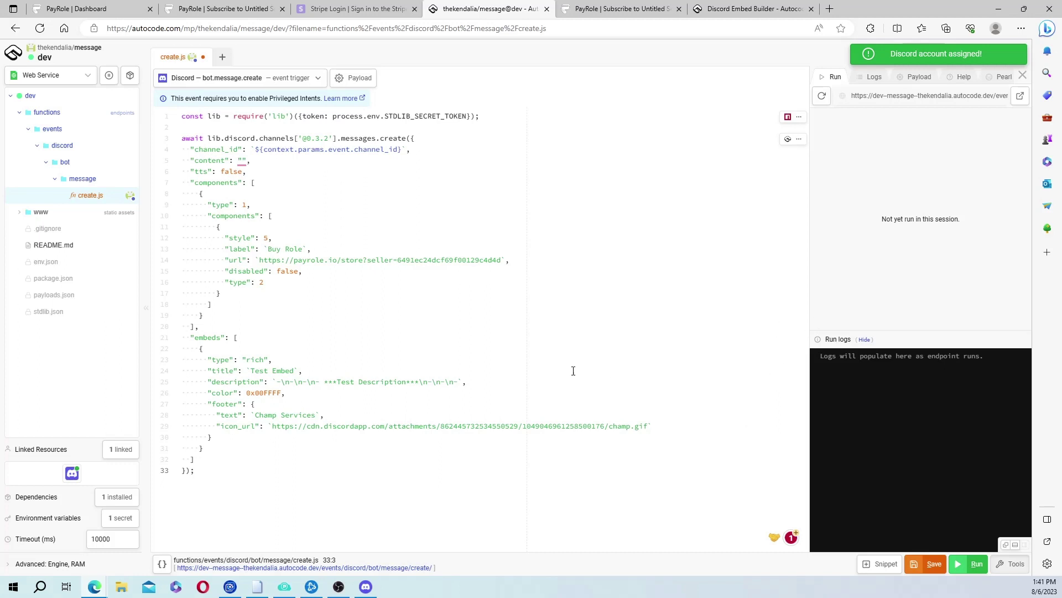
Hardcode the copied channel ID into channel_id on line 4, run the endpoint, and check Discord.
click(365, 586)
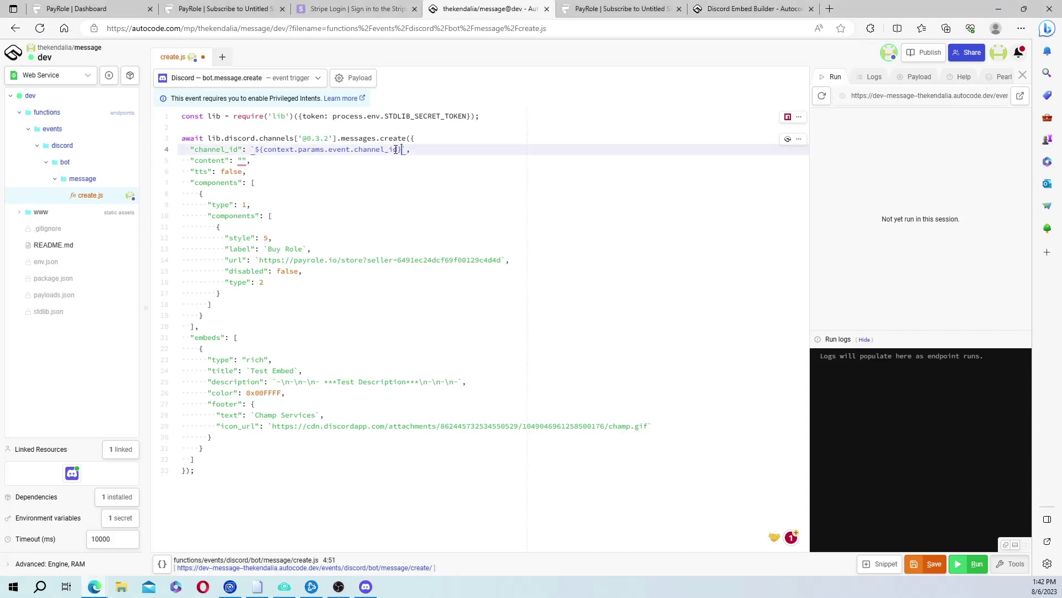
drag(403, 150, 255, 149)
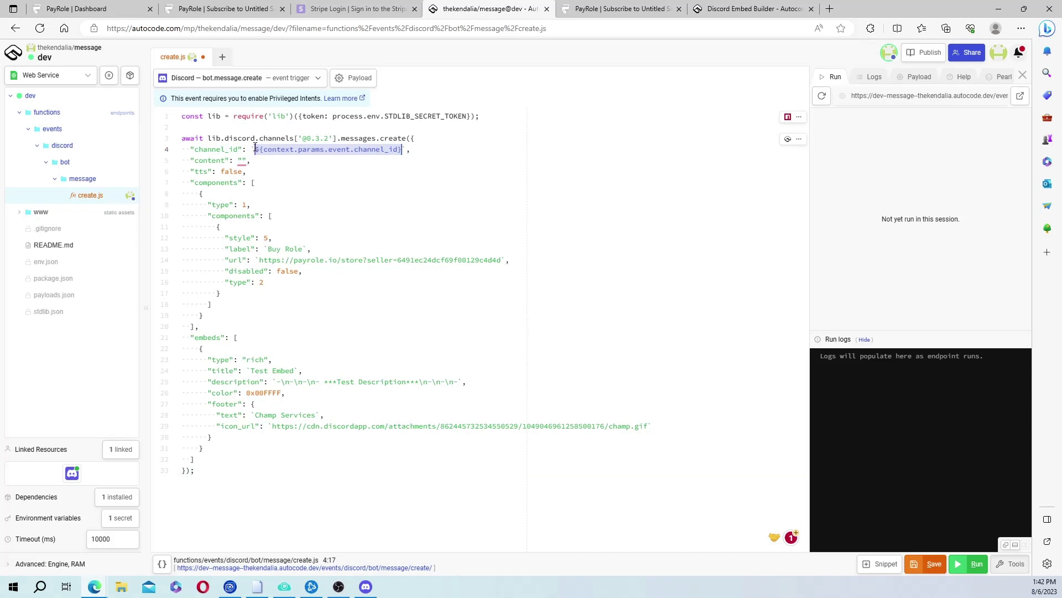
key(ctrl+v)
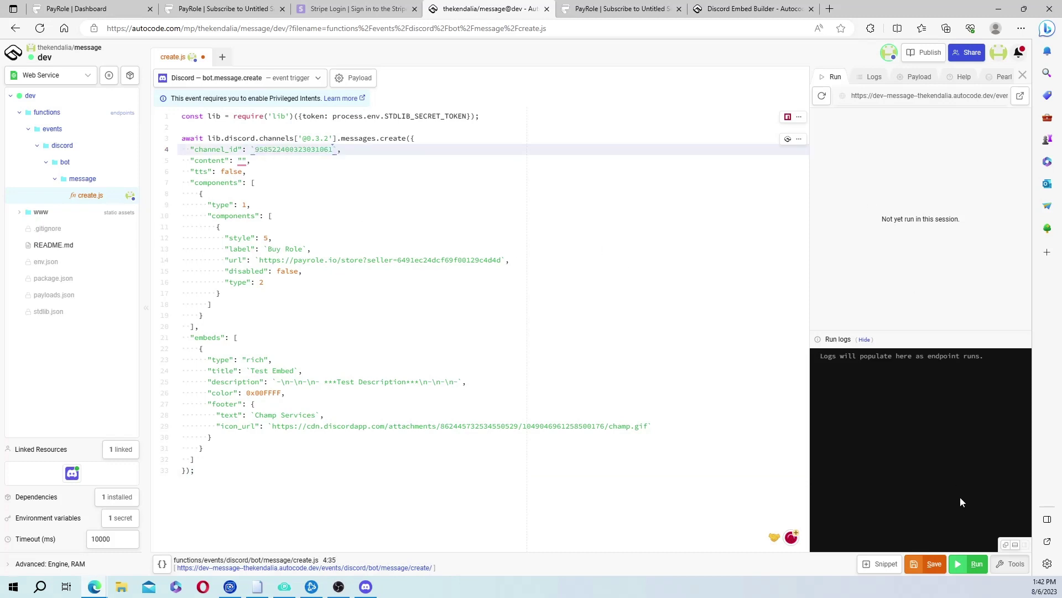
click(969, 563)
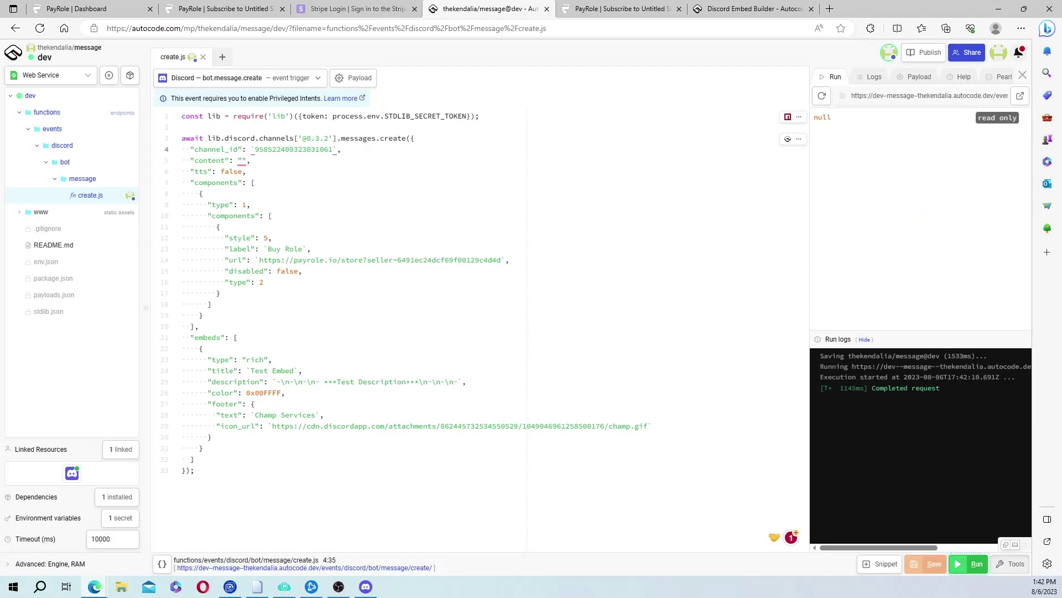
key(alt+Tab)
drag(745, 54, 718, 1)
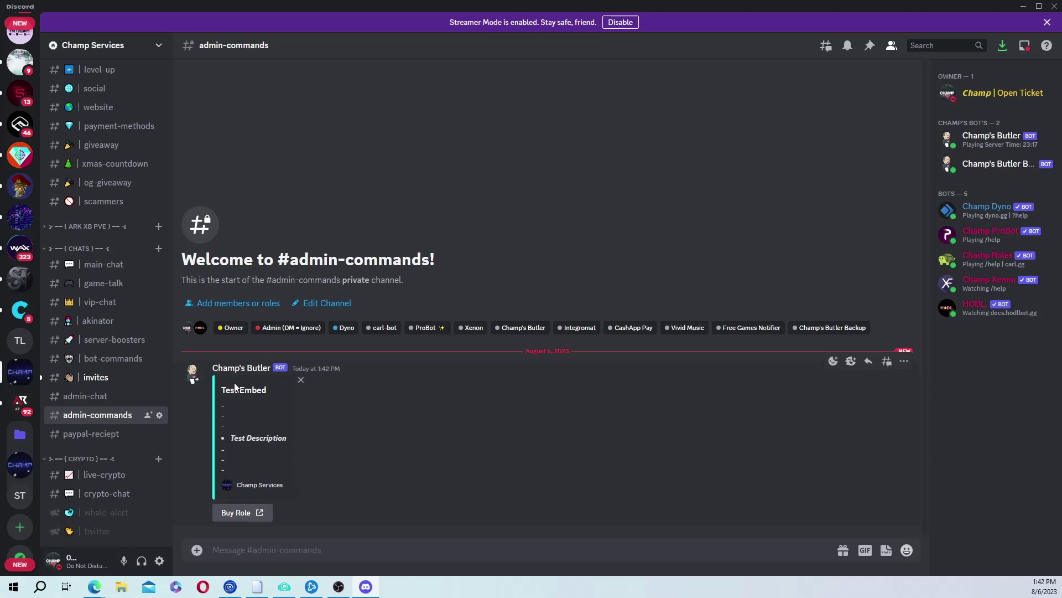
Follow the Test Embed's Buy Role link and confirm Visit Site to reach the PayRole store.
click(238, 512)
click(649, 342)
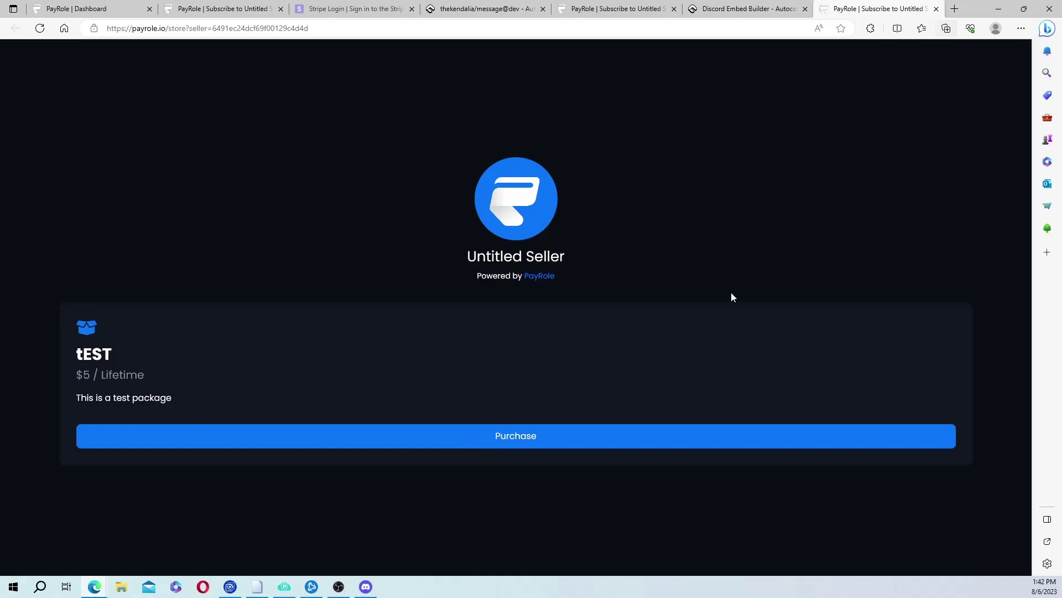
Return to Discord and minimize it to bring back the Embed Builder in the browser.
click(368, 591)
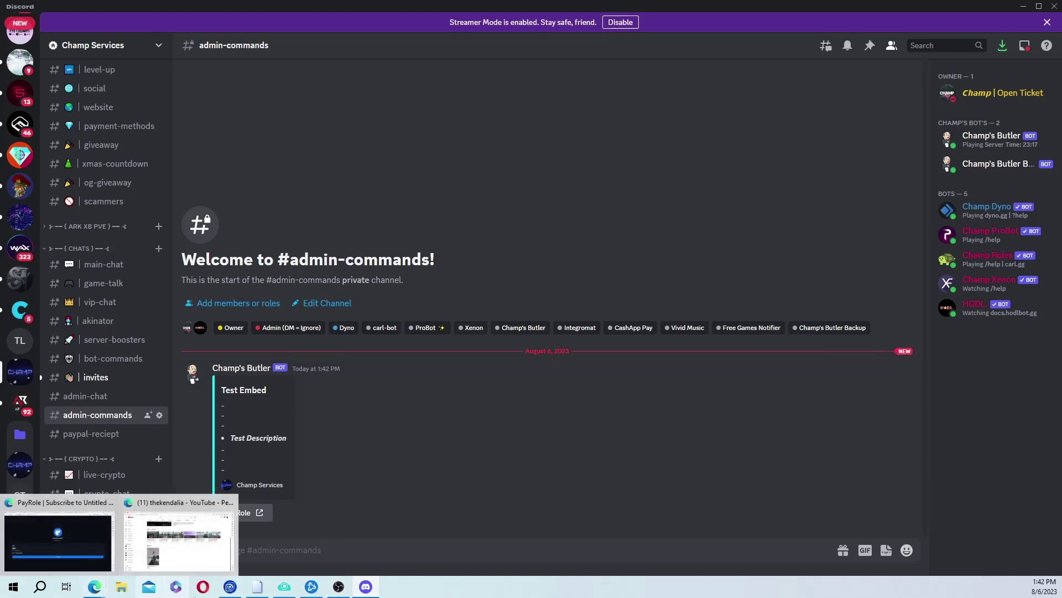
click(1024, 6)
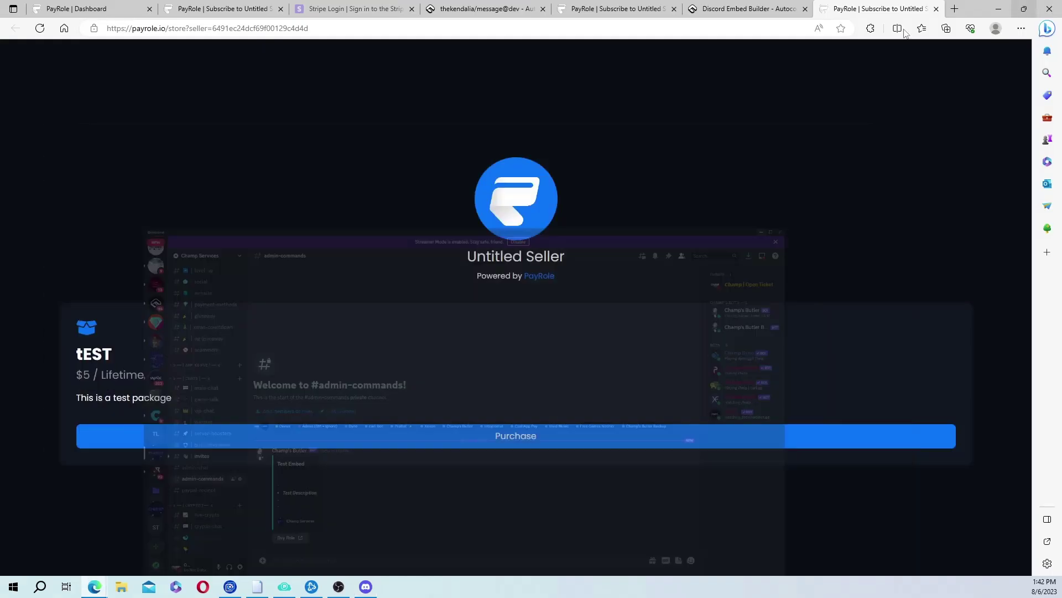
Delete the channel ID number from line 4 of create.js, leaving channel_id empty, and save.
click(744, 8)
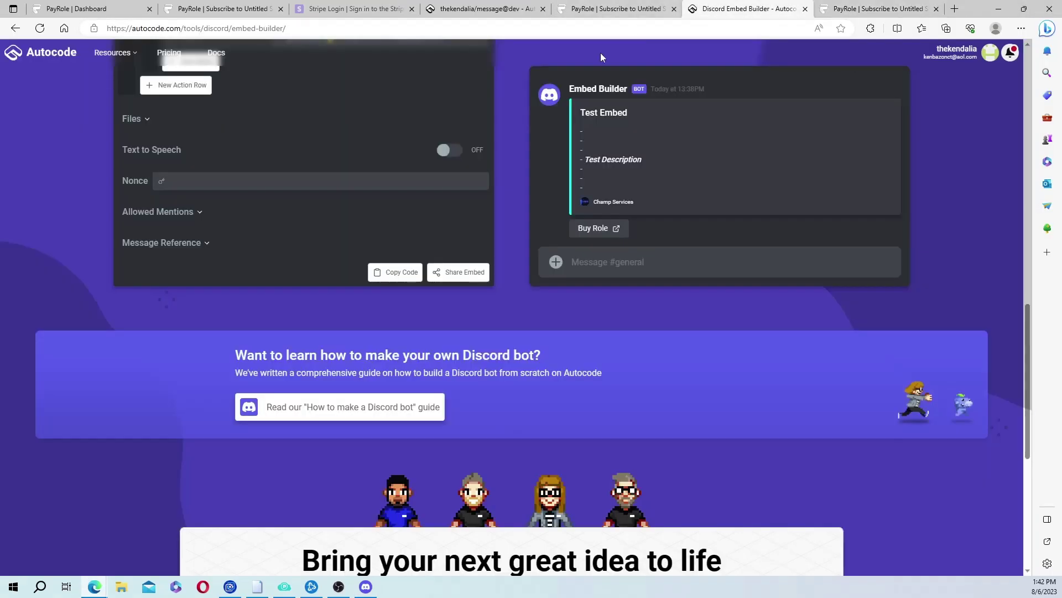
click(530, 6)
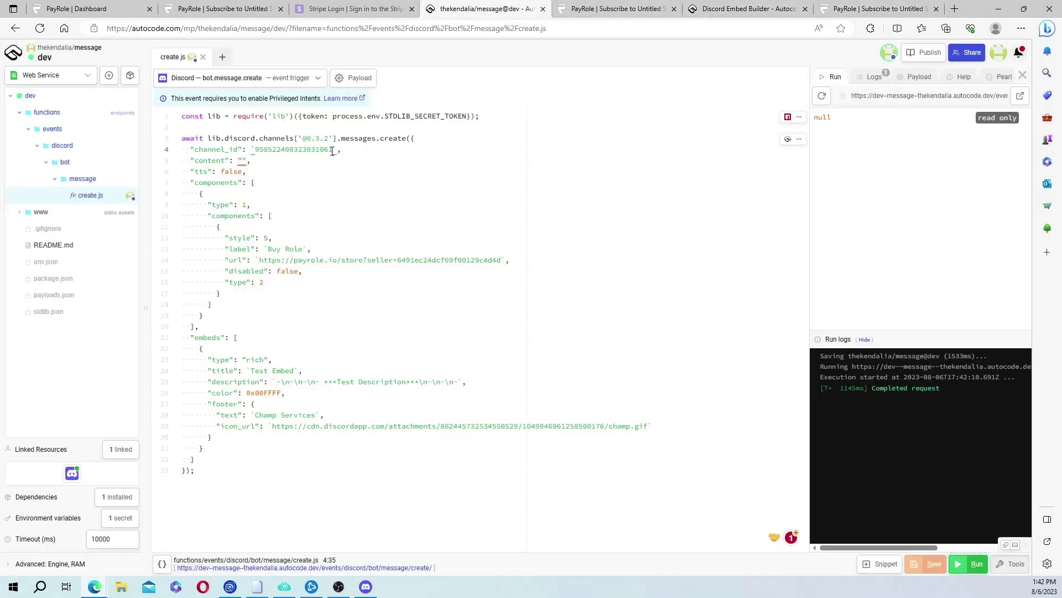
drag(333, 150, 256, 153)
key(BackSpace)
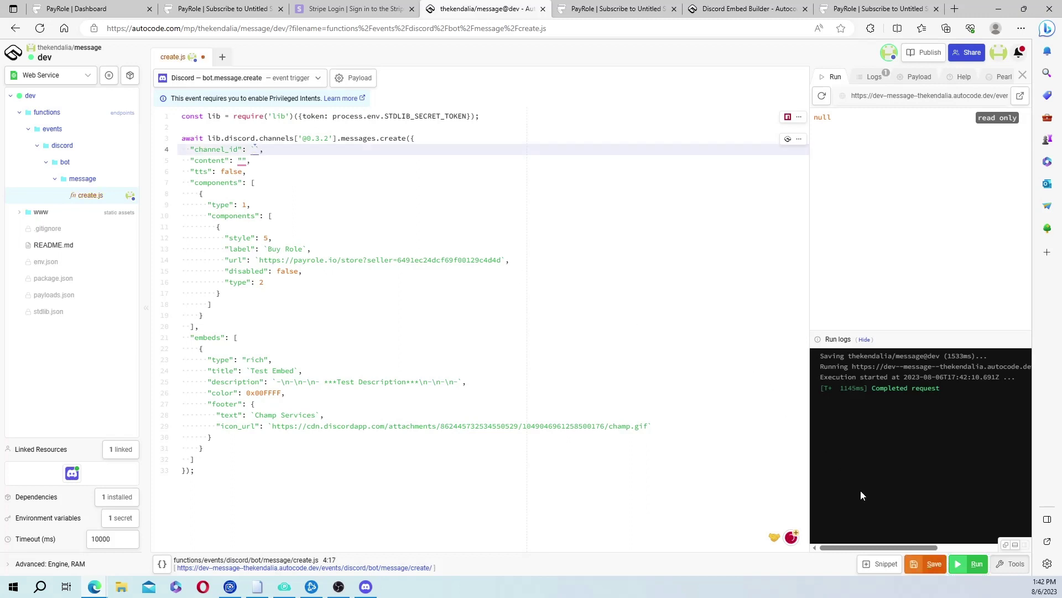
click(918, 565)
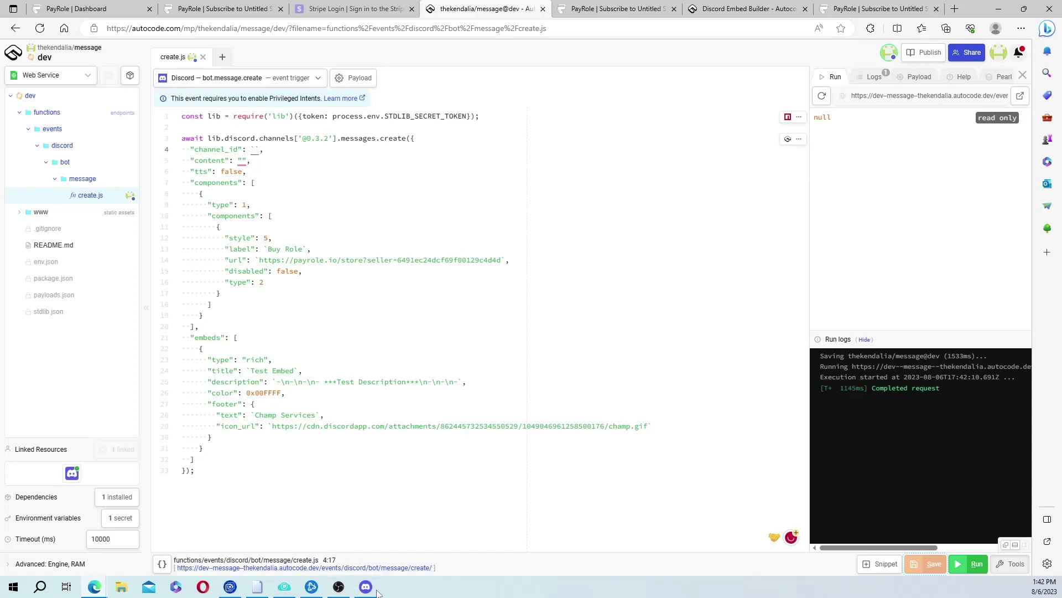
click(360, 583)
click(360, 584)
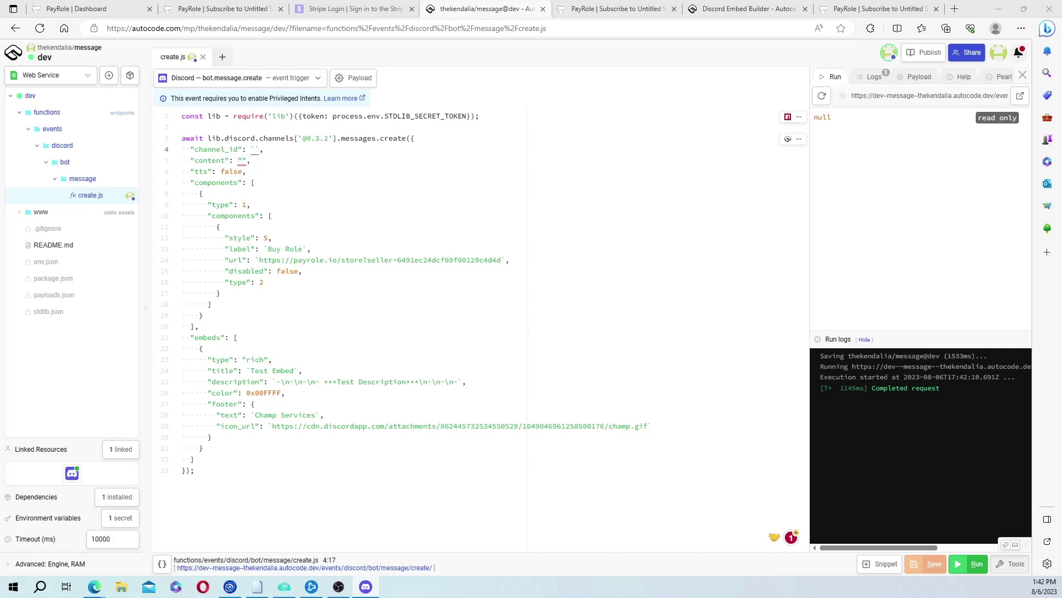
key(alt+Tab)
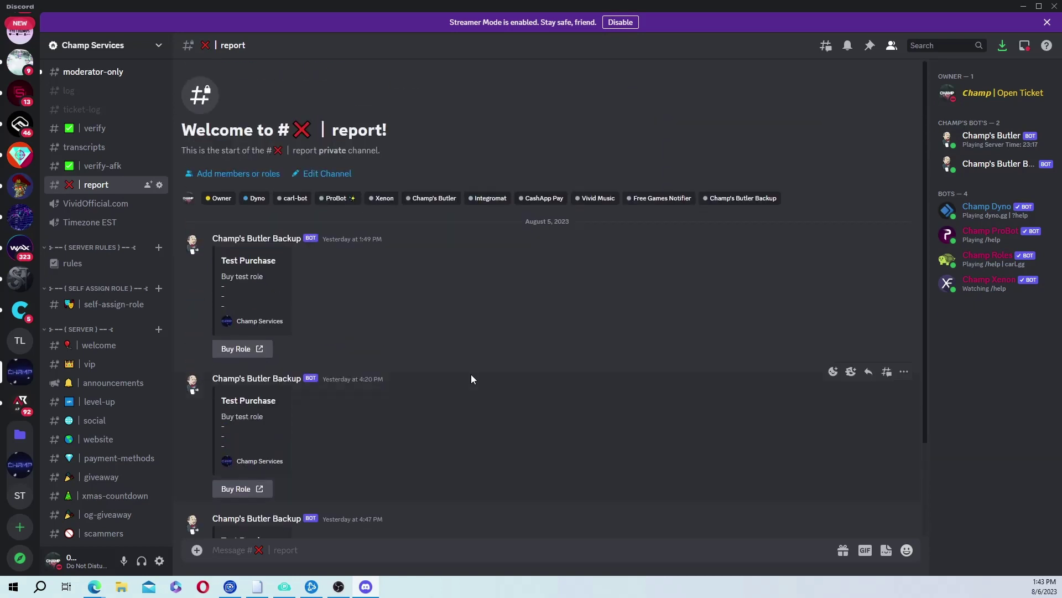
scroll(471, 378, down, 3)
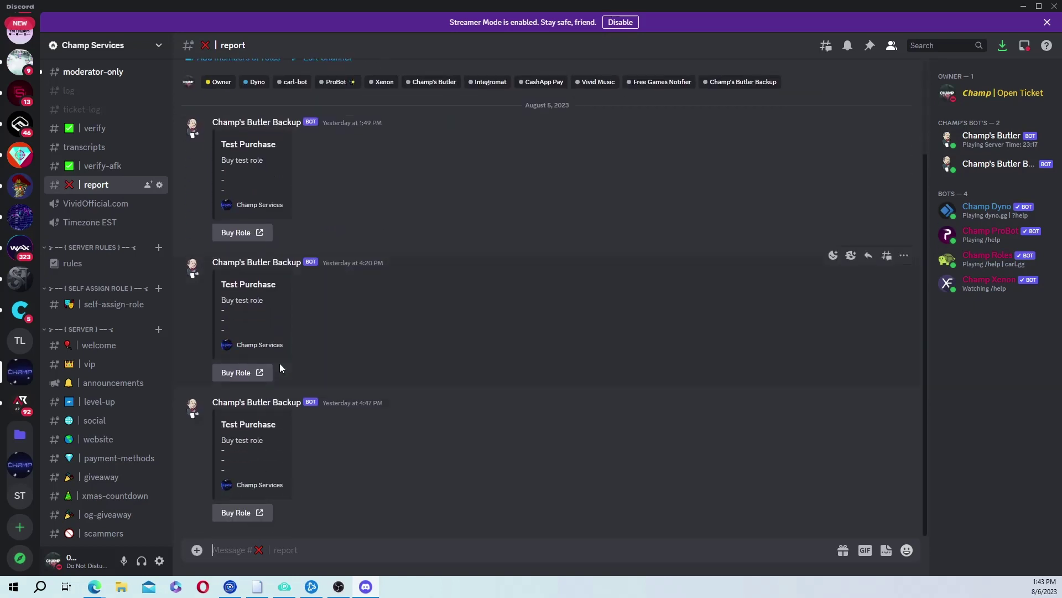
scroll(271, 327, up, 3)
scroll(335, 365, down, 3)
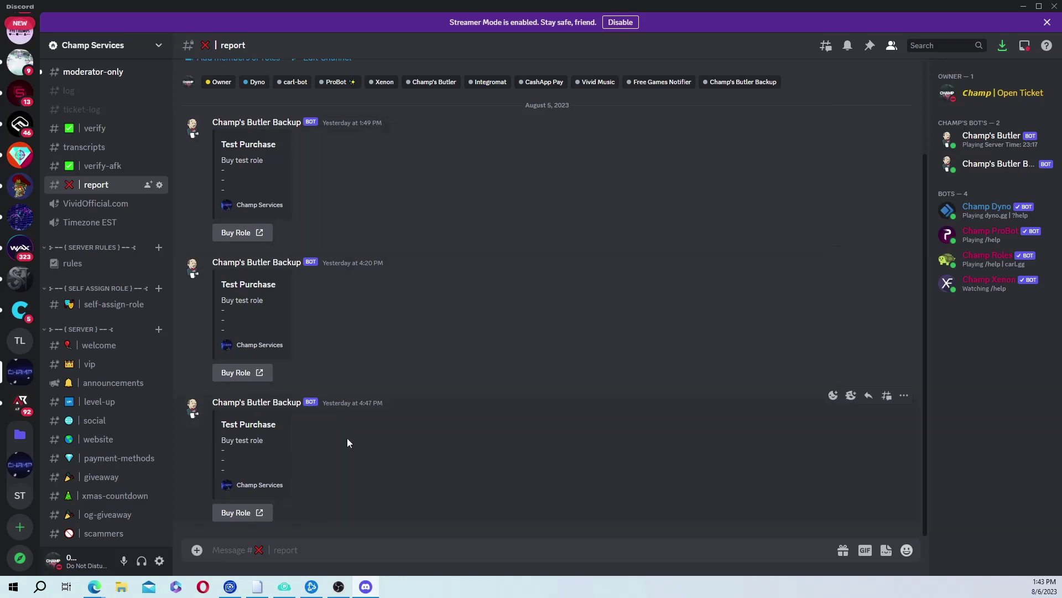
click(1024, 6)
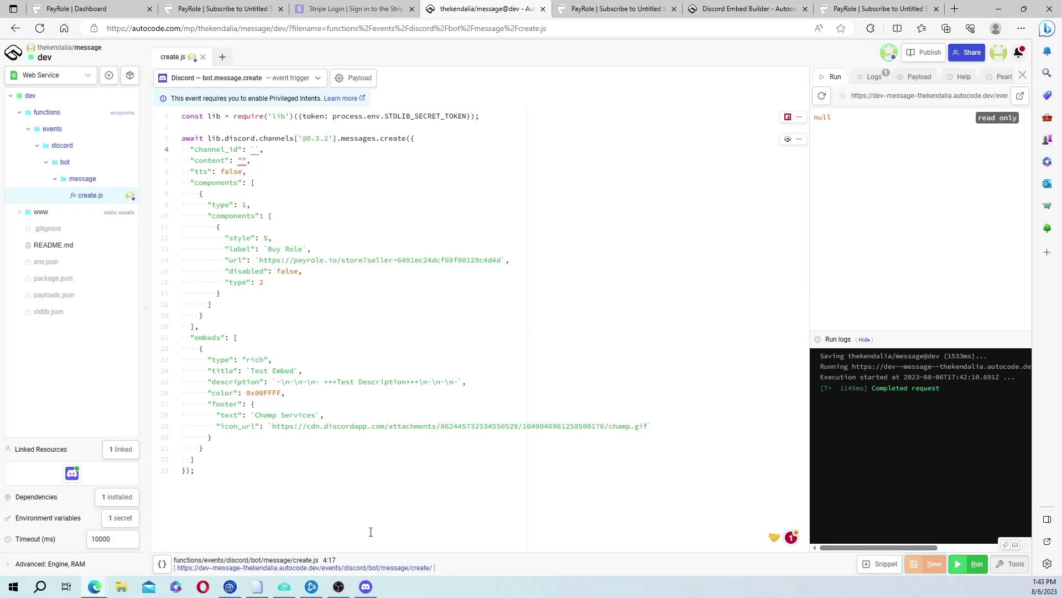
mouse_move(366, 589)
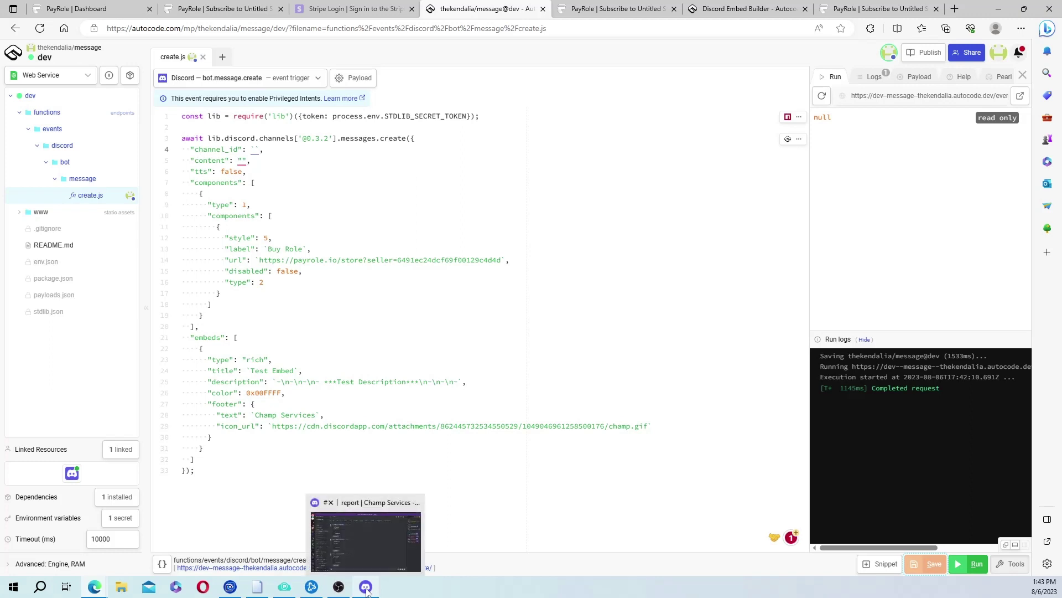